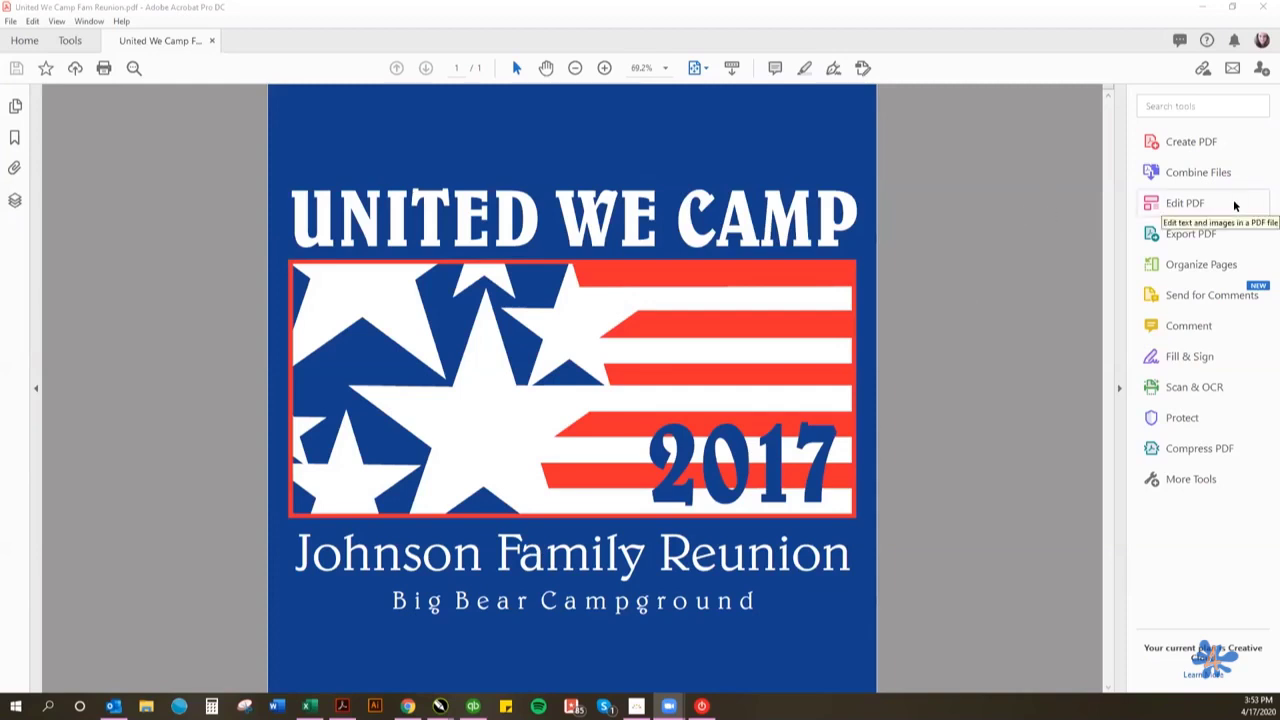
- Turn on Edit PDF for the United We Camp poster's text and images
{"action": "left_click", "coordinate": [1234, 205]}
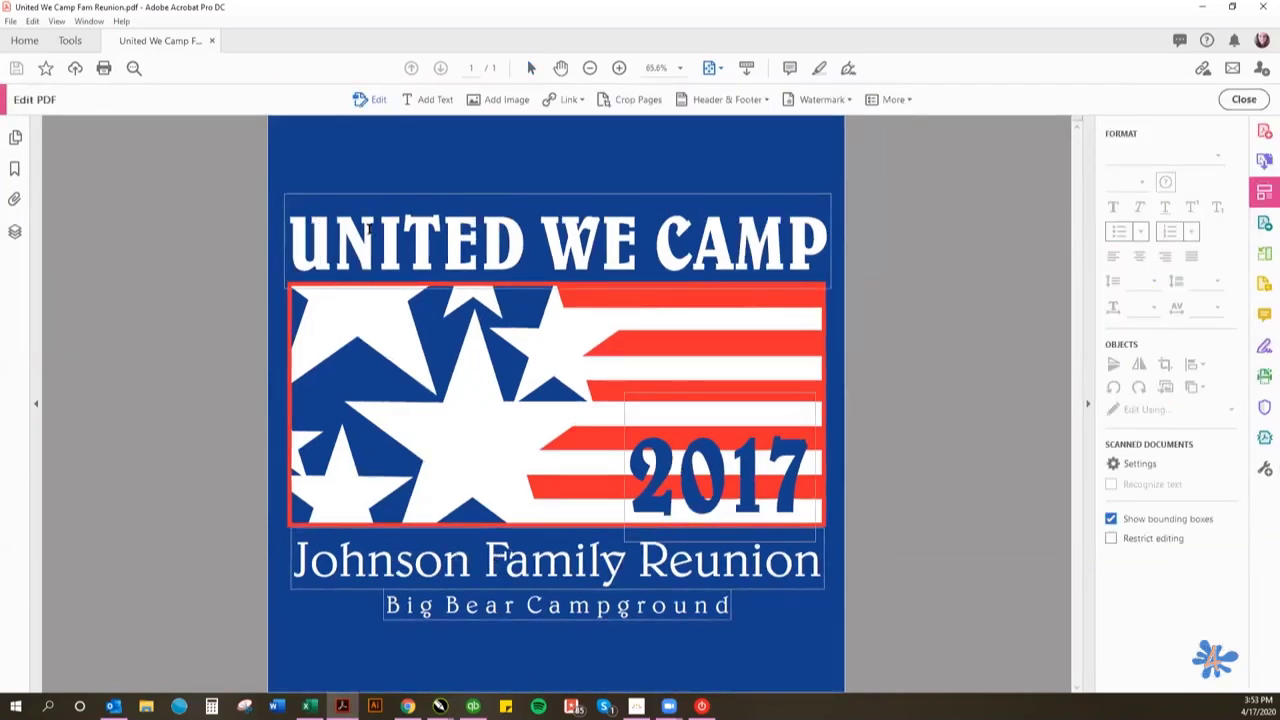
- Change the flag's year from 2017 to 2020 and commit the text edit
{"action": "left_click", "coordinate": [801, 470]}
{"action": "left_click", "coordinate": [762, 470]}
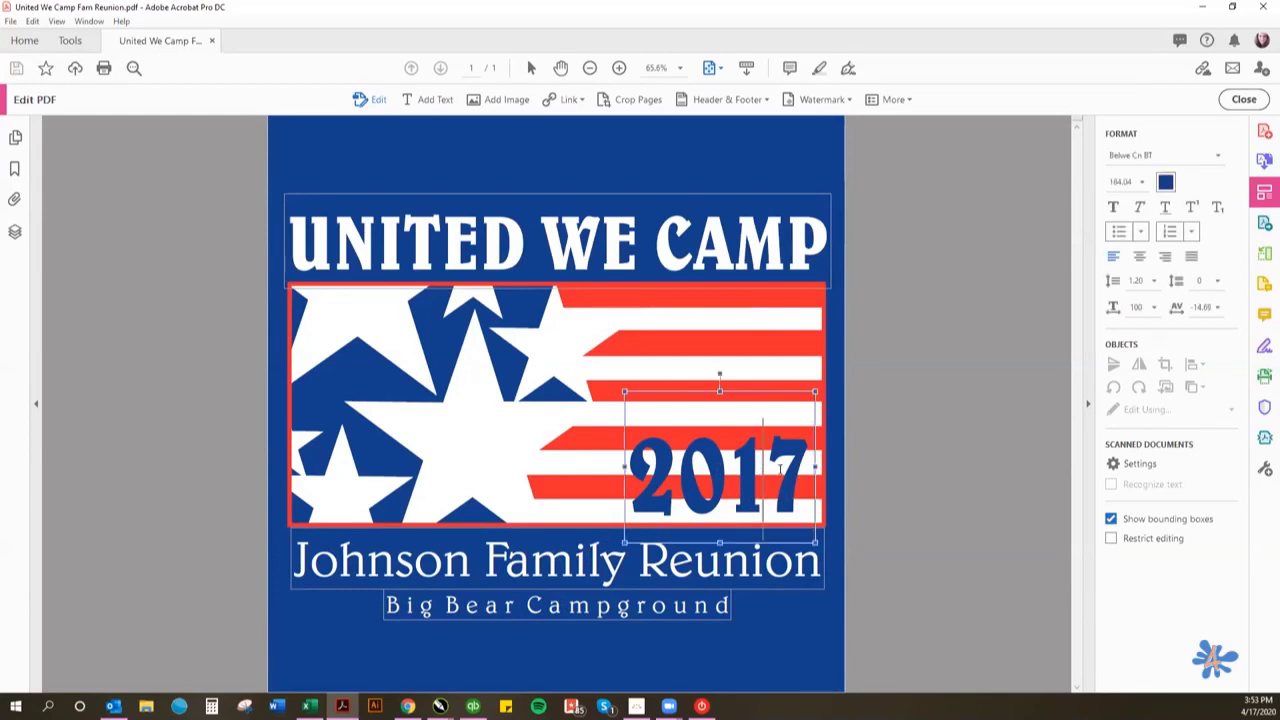
{"action": "left_click", "coordinate": [802, 468]}
{"action": "key", "text": "BackSpace"}
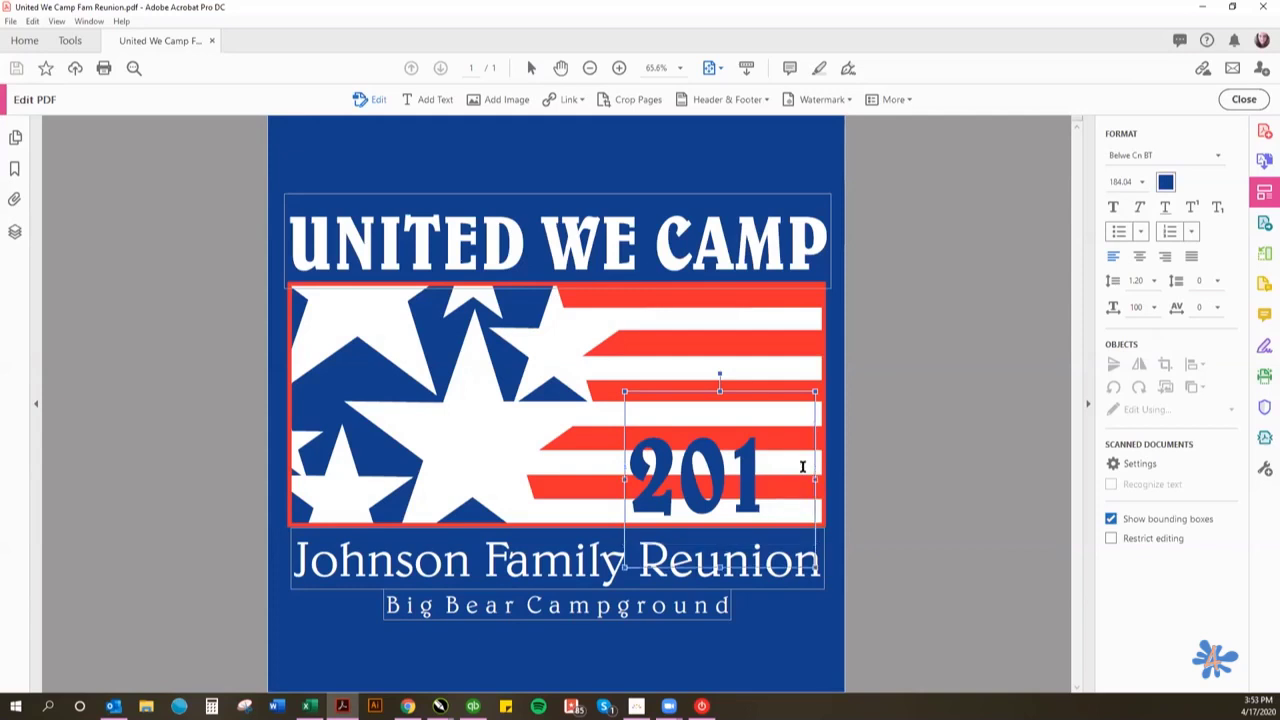
{"action": "key", "text": "BackSpace"}
{"action": "type", "text": "2"}
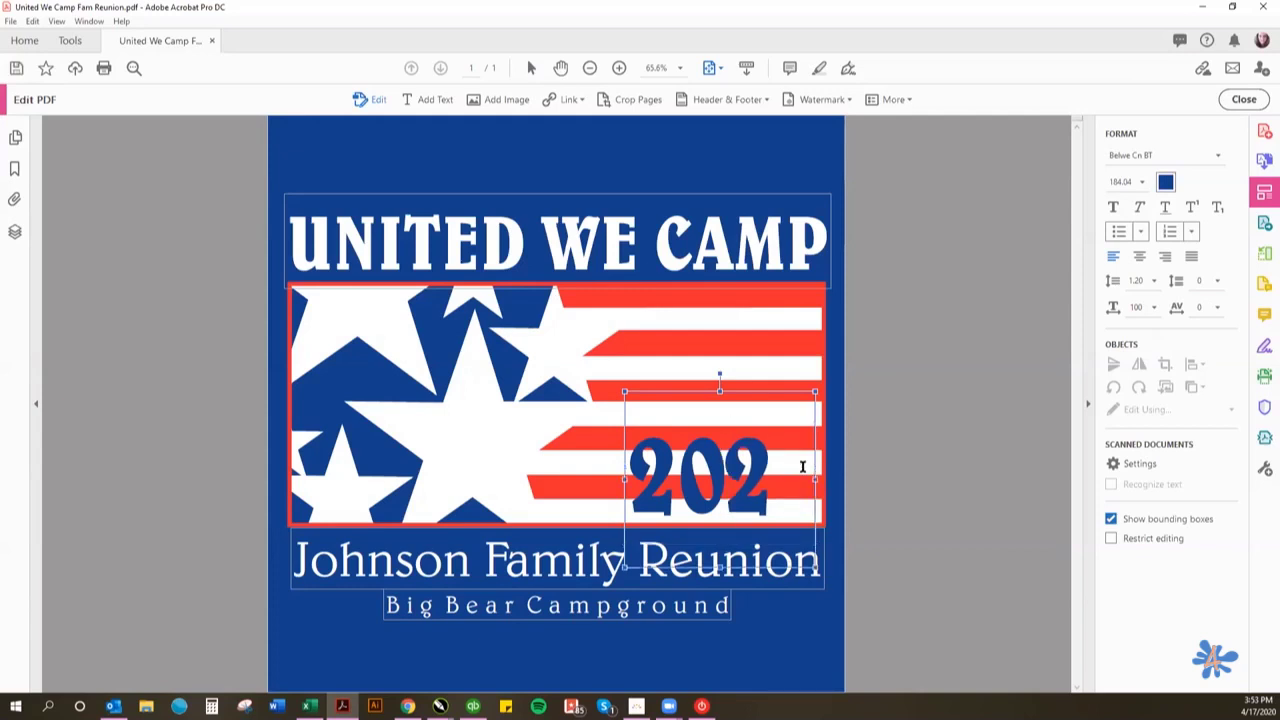
{"action": "type", "text": "0"}
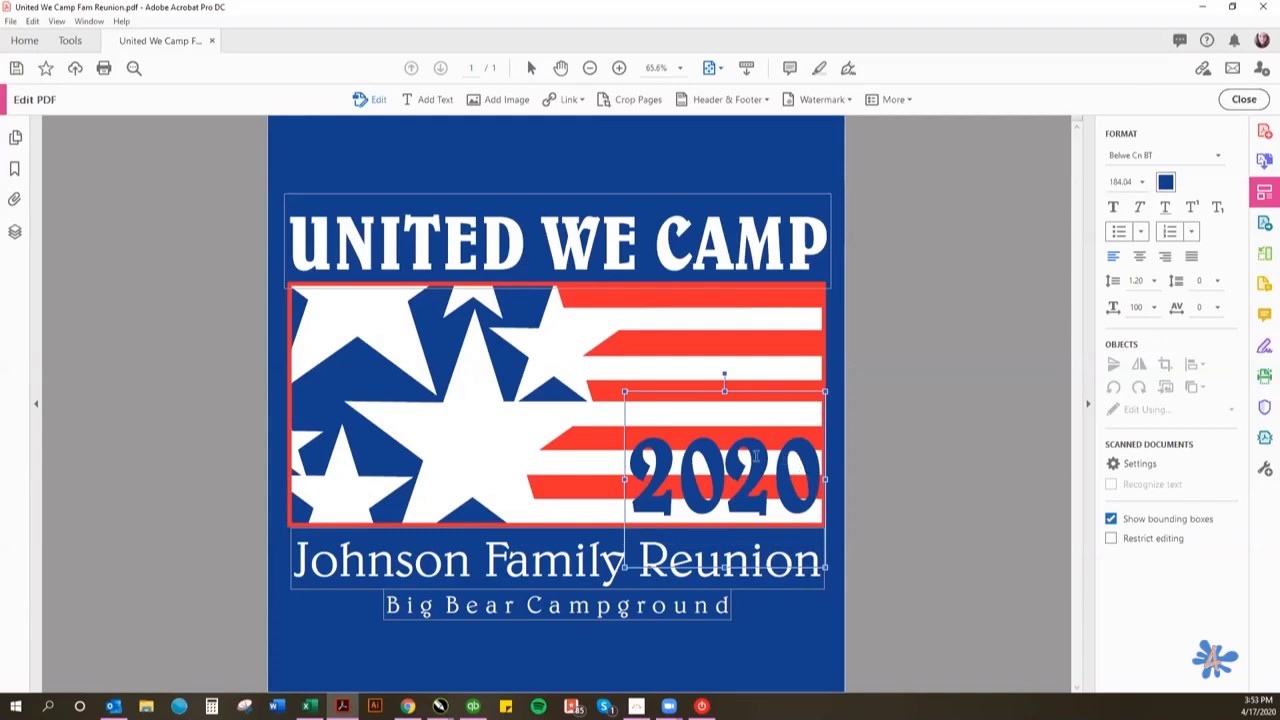
{"action": "left_click", "coordinate": [897, 434]}
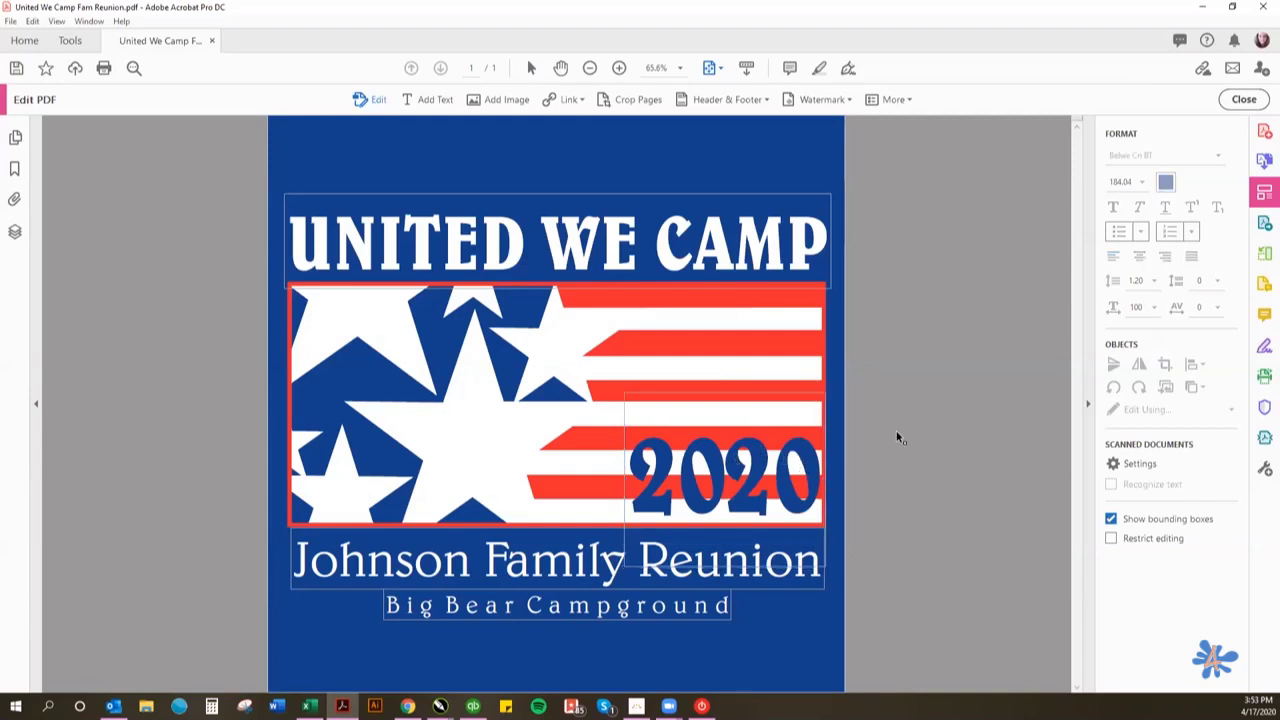
- Replace Johnson with O'Brien and center the Family Reunion line
{"action": "left_click", "coordinate": [367, 565]}
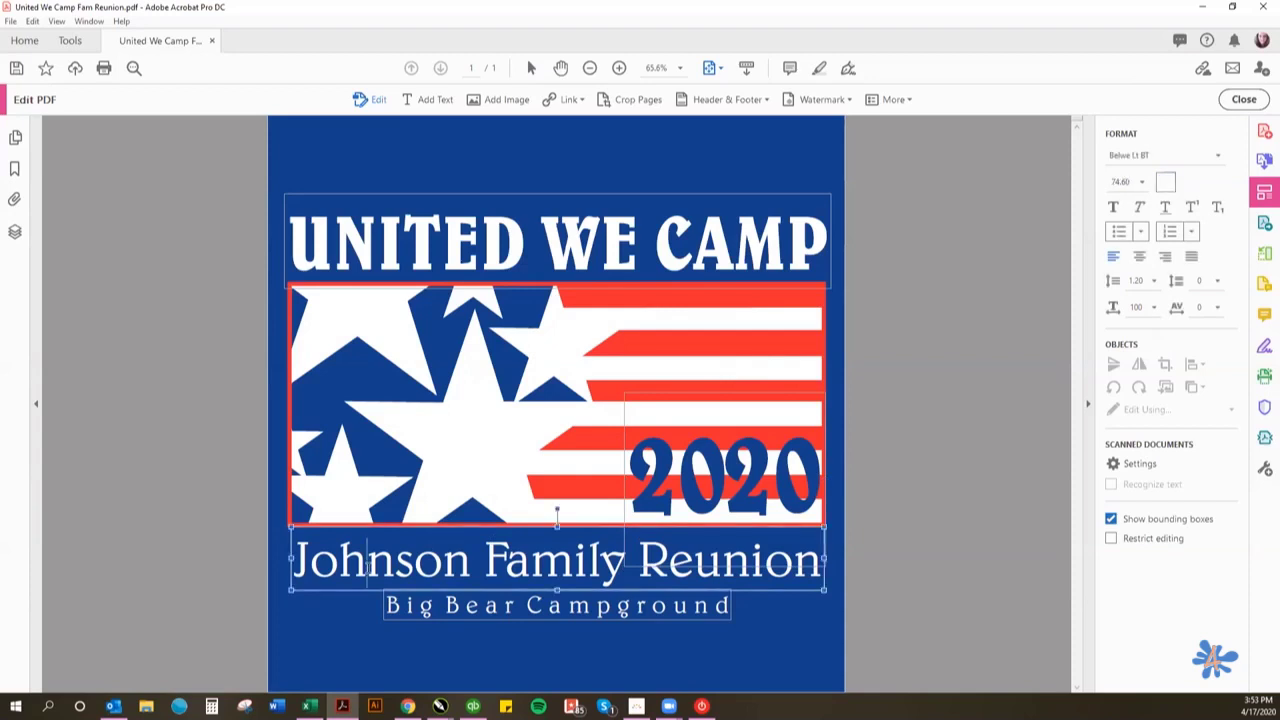
{"action": "left_click_drag", "start_coordinate": [352, 553], "coordinate": [293, 556]}
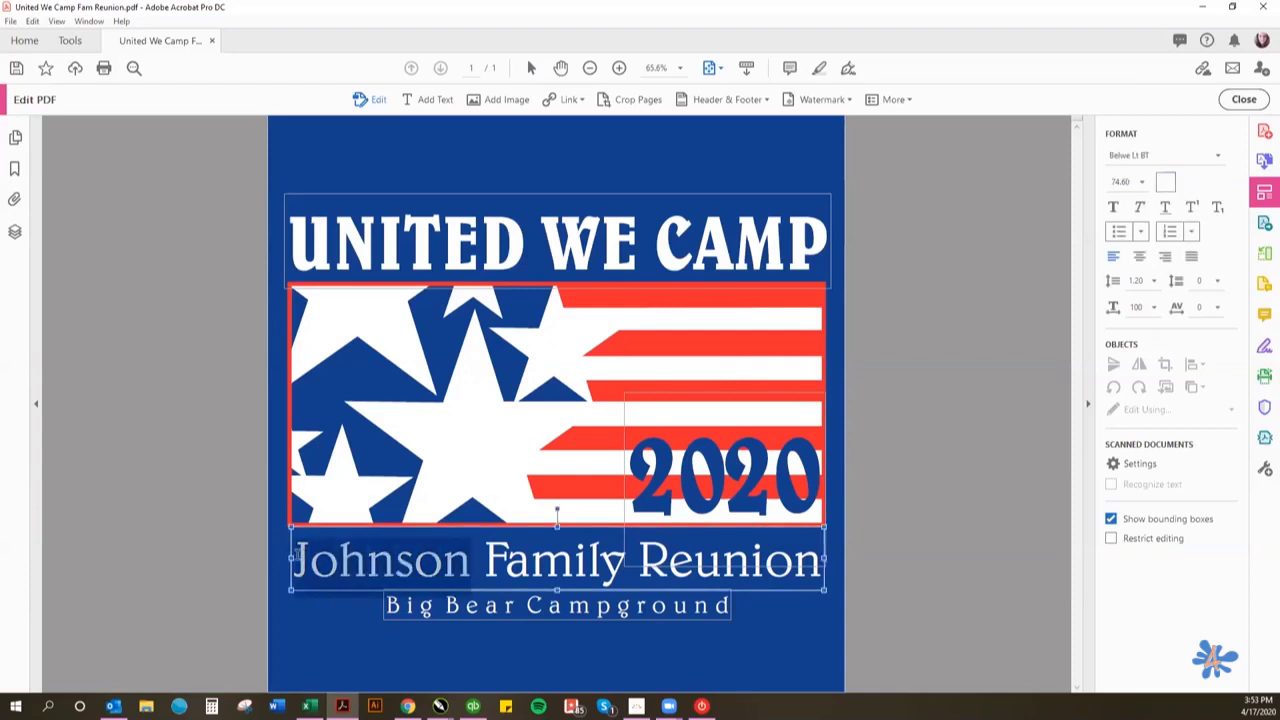
{"action": "type", "text": "O'Brie"}
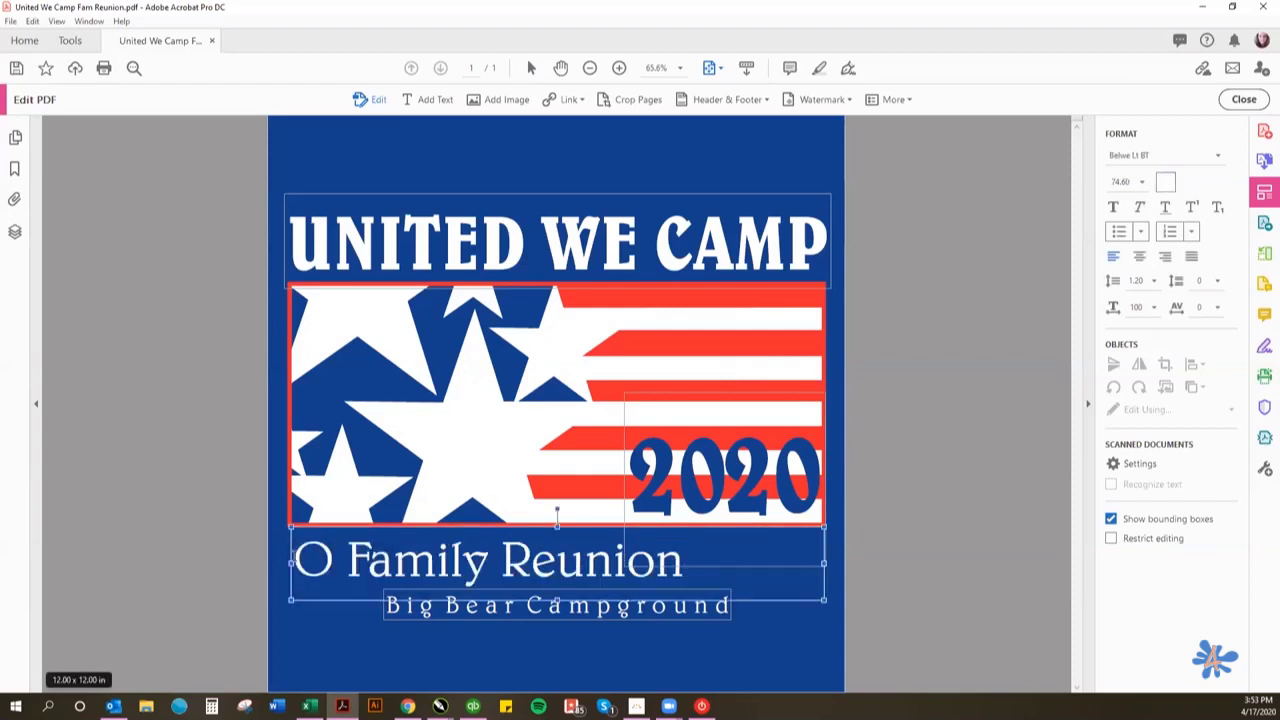
{"action": "type", "text": "n"}
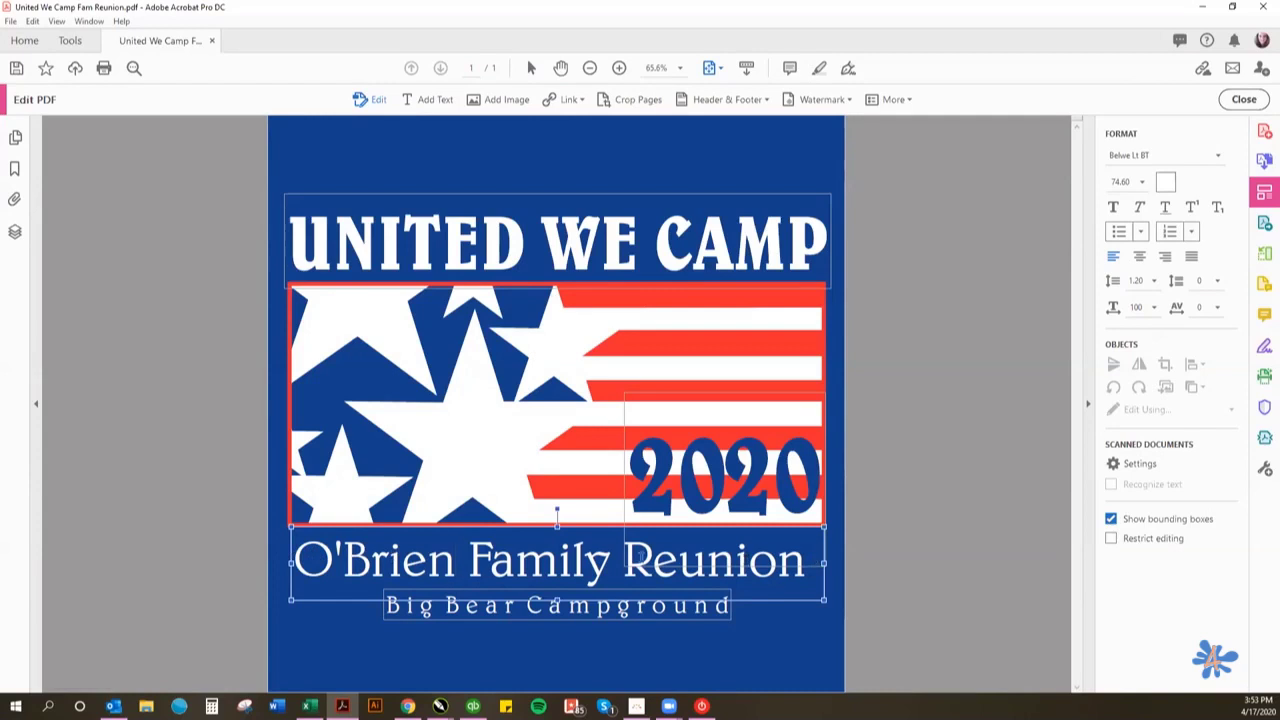
{"action": "left_click_drag", "start_coordinate": [294, 560], "coordinate": [836, 556]}
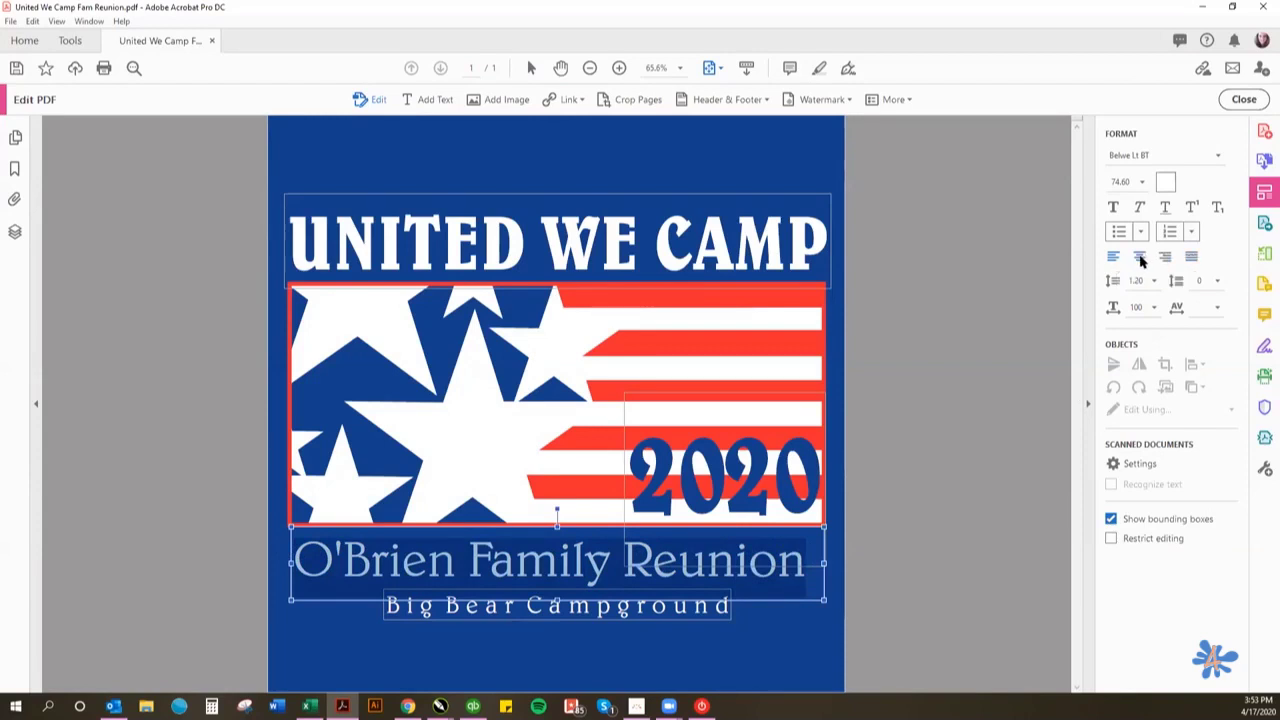
{"action": "left_click", "coordinate": [1139, 257]}
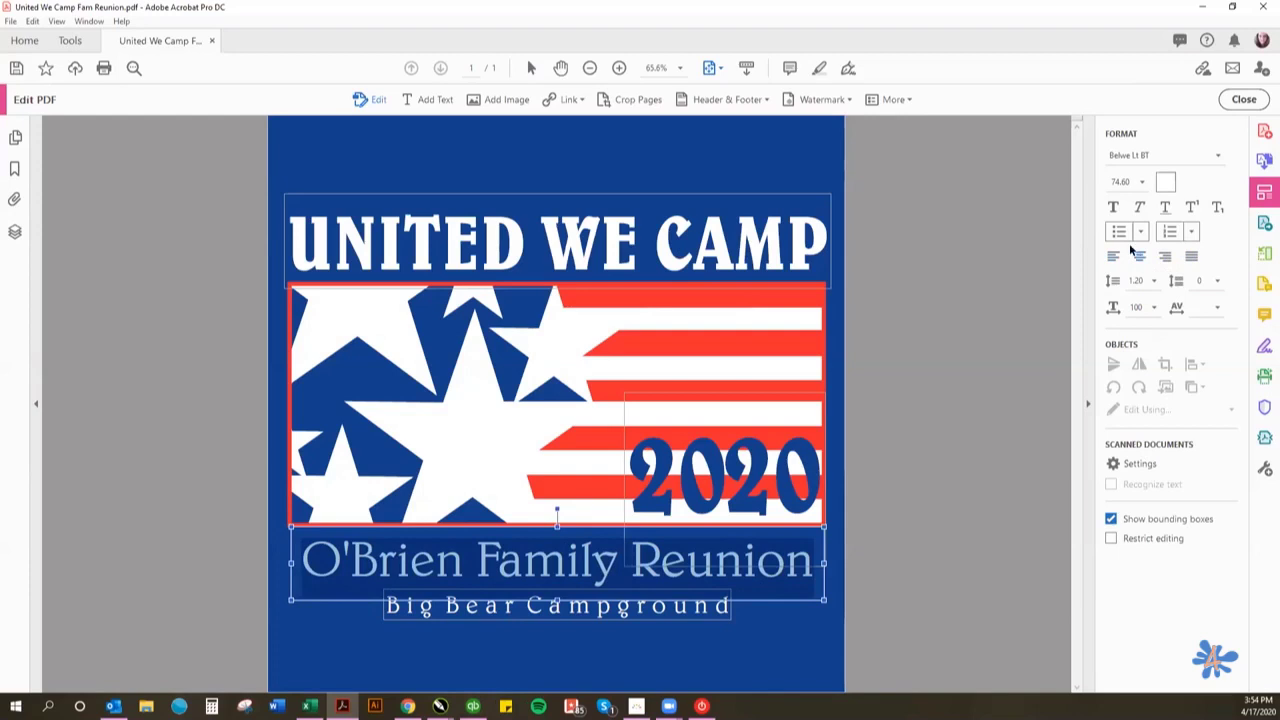
- Set the O'Brien line to font size 77 and widen its box to fit one line
{"action": "left_click", "coordinate": [1133, 181]}
{"action": "type", "text": "4"}
{"action": "key", "text": "Return"}
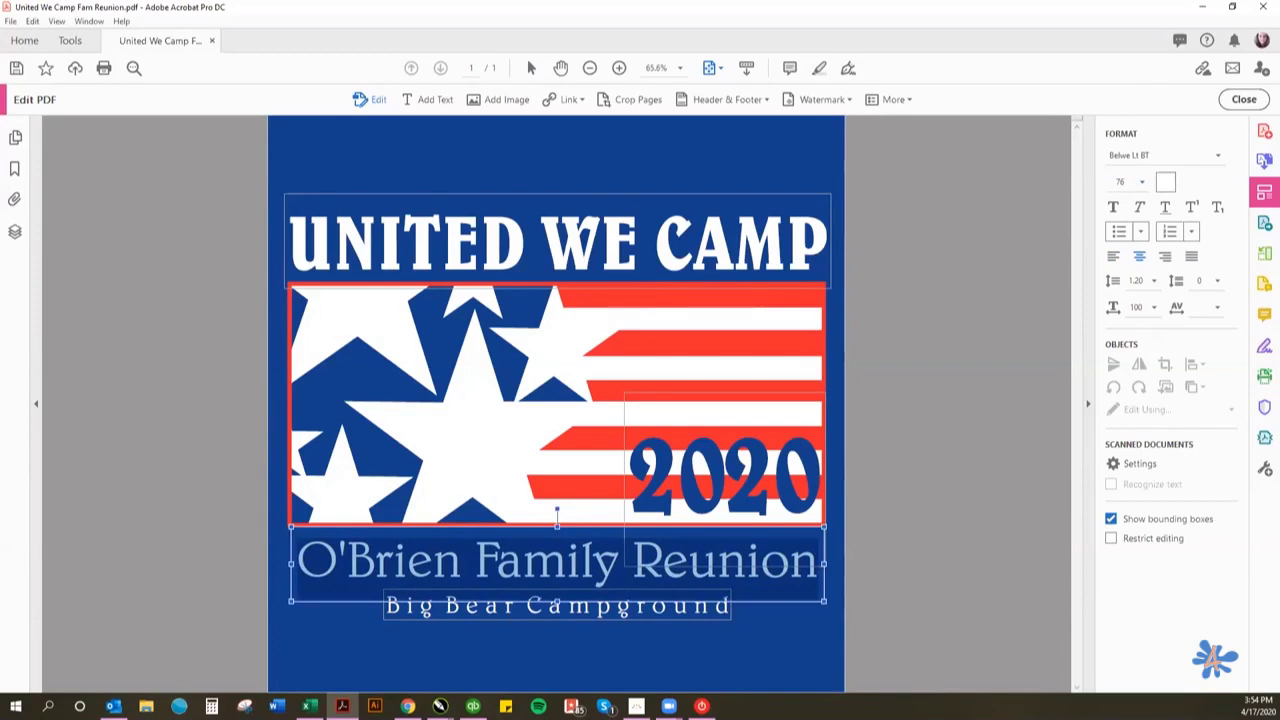
{"action": "left_click_drag", "start_coordinate": [1137, 182], "coordinate": [1101, 181]}
{"action": "type", "text": "77"}
{"action": "key", "text": "Return"}
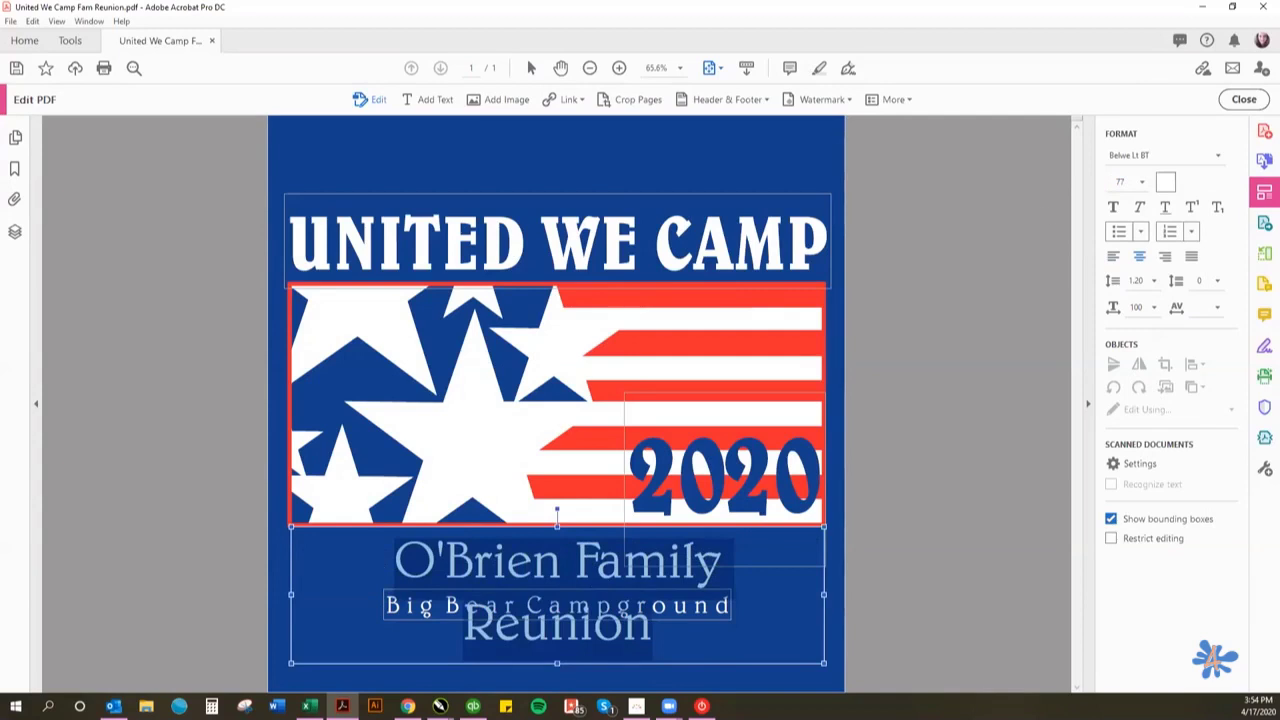
{"action": "left_click_drag", "start_coordinate": [823, 594], "coordinate": [827, 594]}
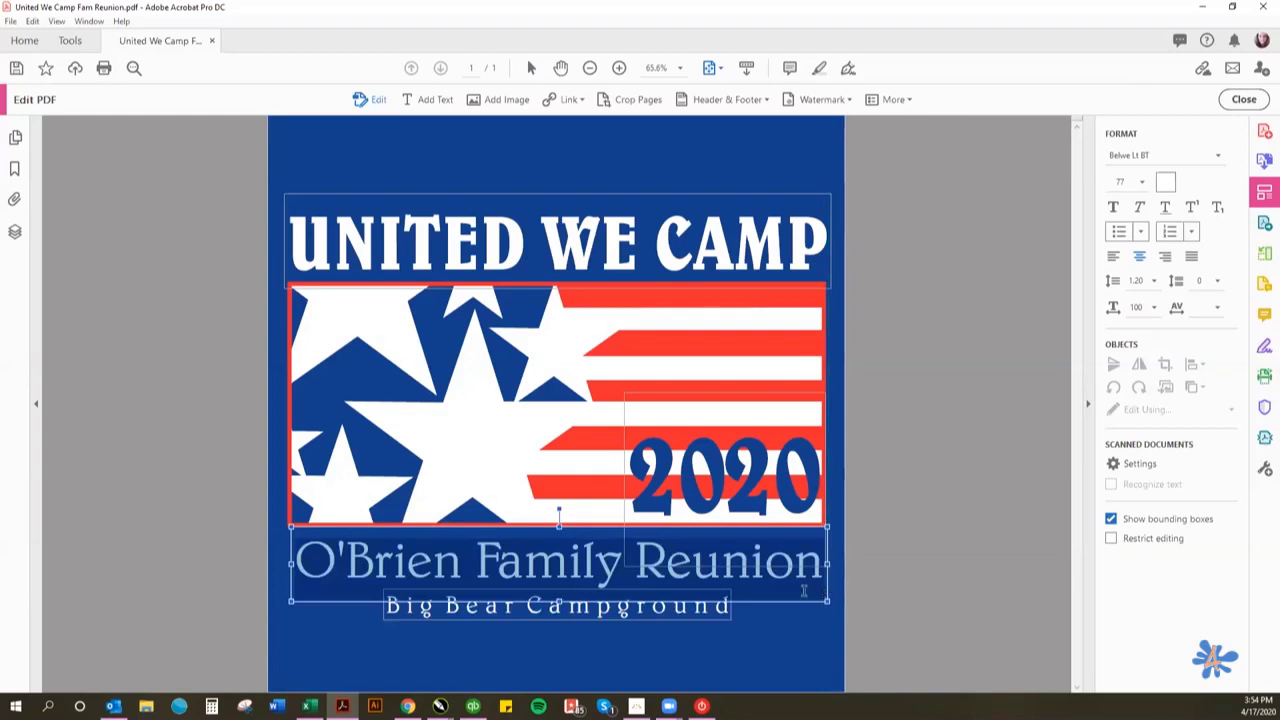
{"action": "left_click_drag", "start_coordinate": [791, 601], "coordinate": [788, 602]}
{"action": "left_click", "coordinate": [920, 530]}
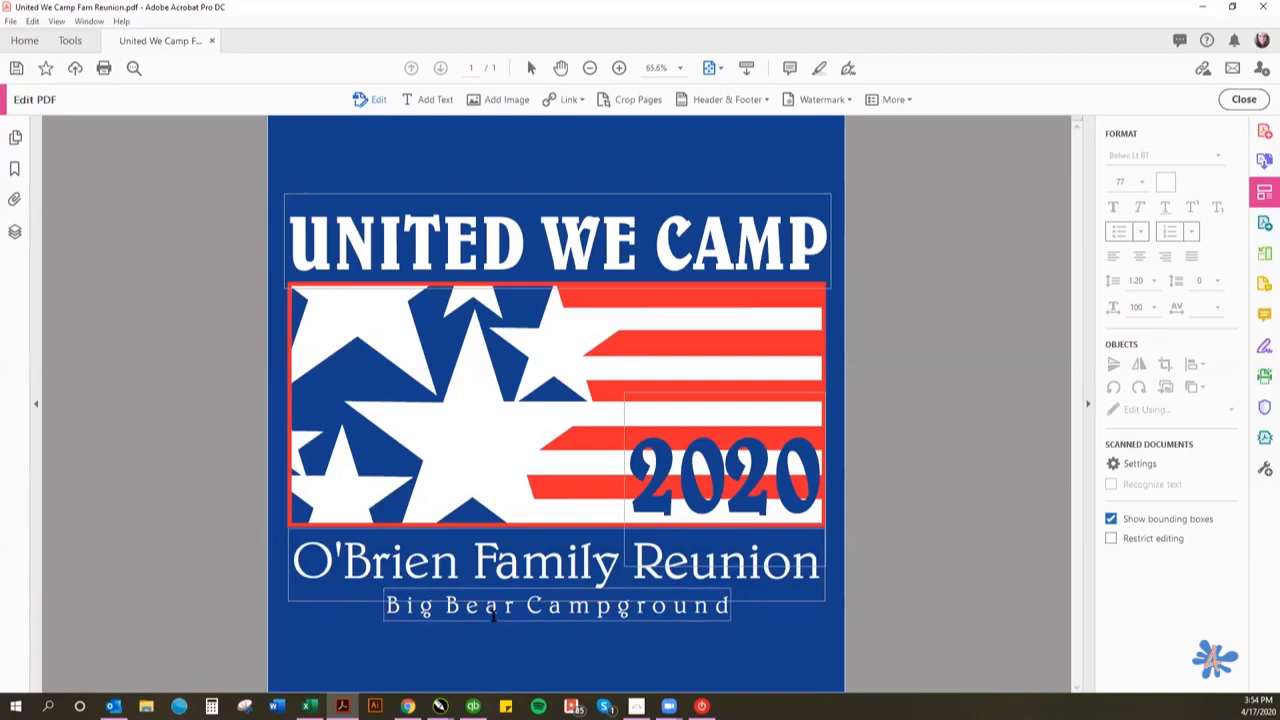
- Replace Big Bear Campground with Yogi Bear Campground and center the line
{"action": "left_click", "coordinate": [386, 605]}
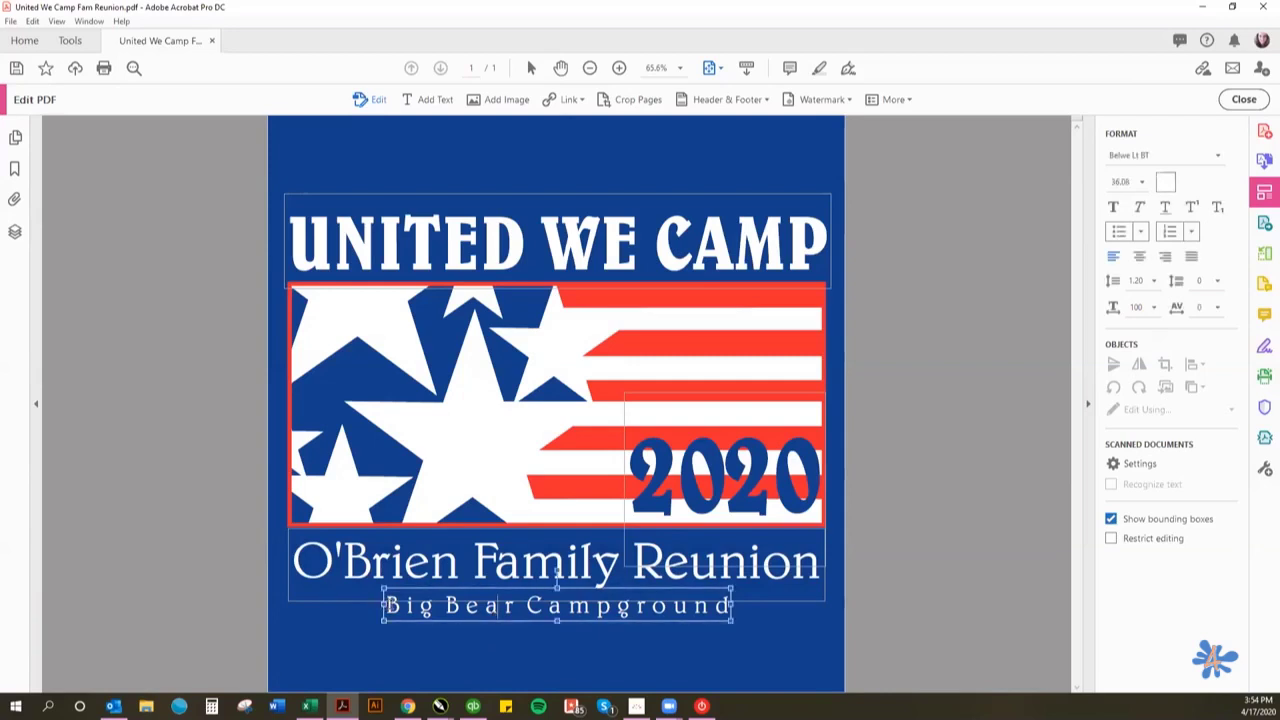
{"action": "left_click_drag", "start_coordinate": [386, 605], "coordinate": [731, 605]}
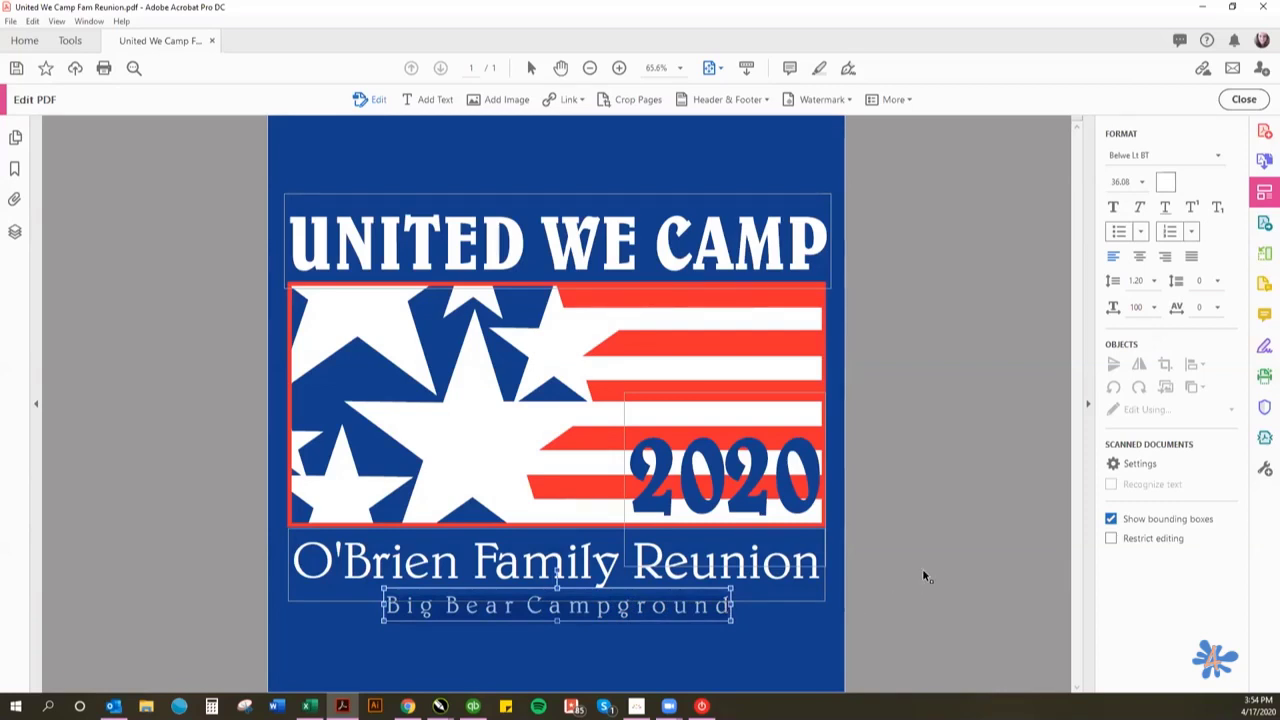
{"action": "type", "text": "Yogi Bear"}
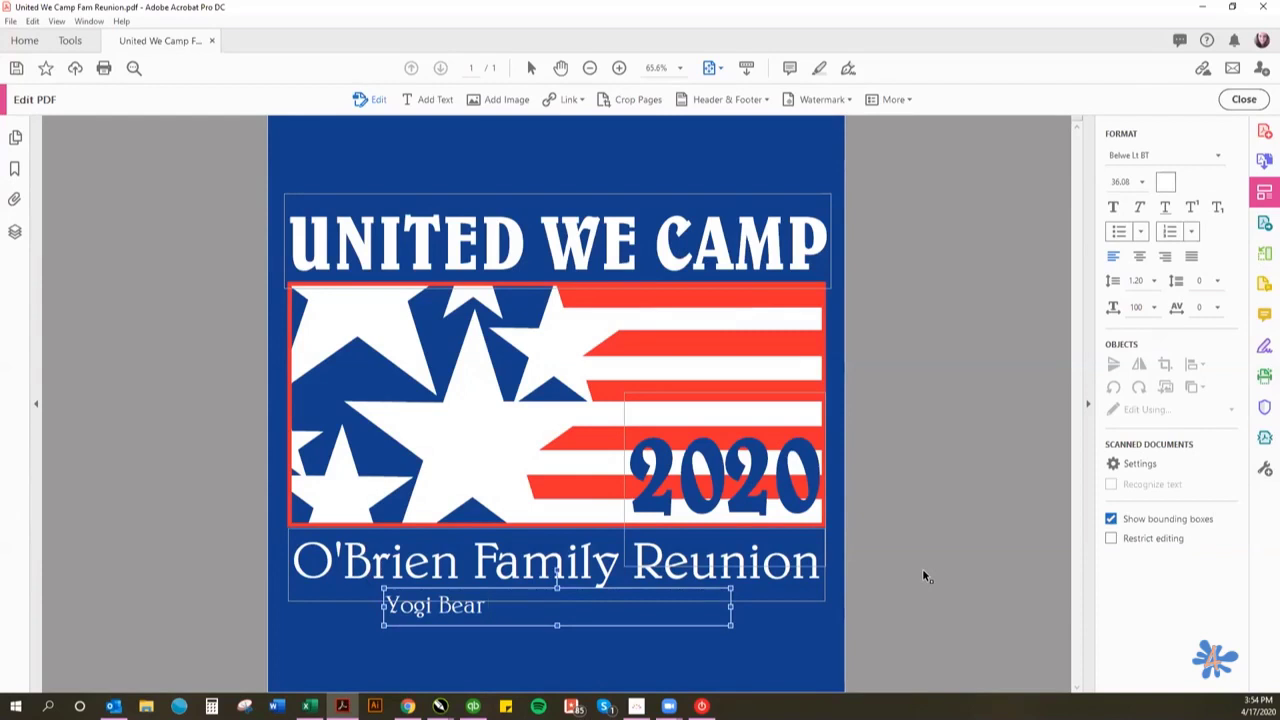
{"action": "type", "text": " Campground"}
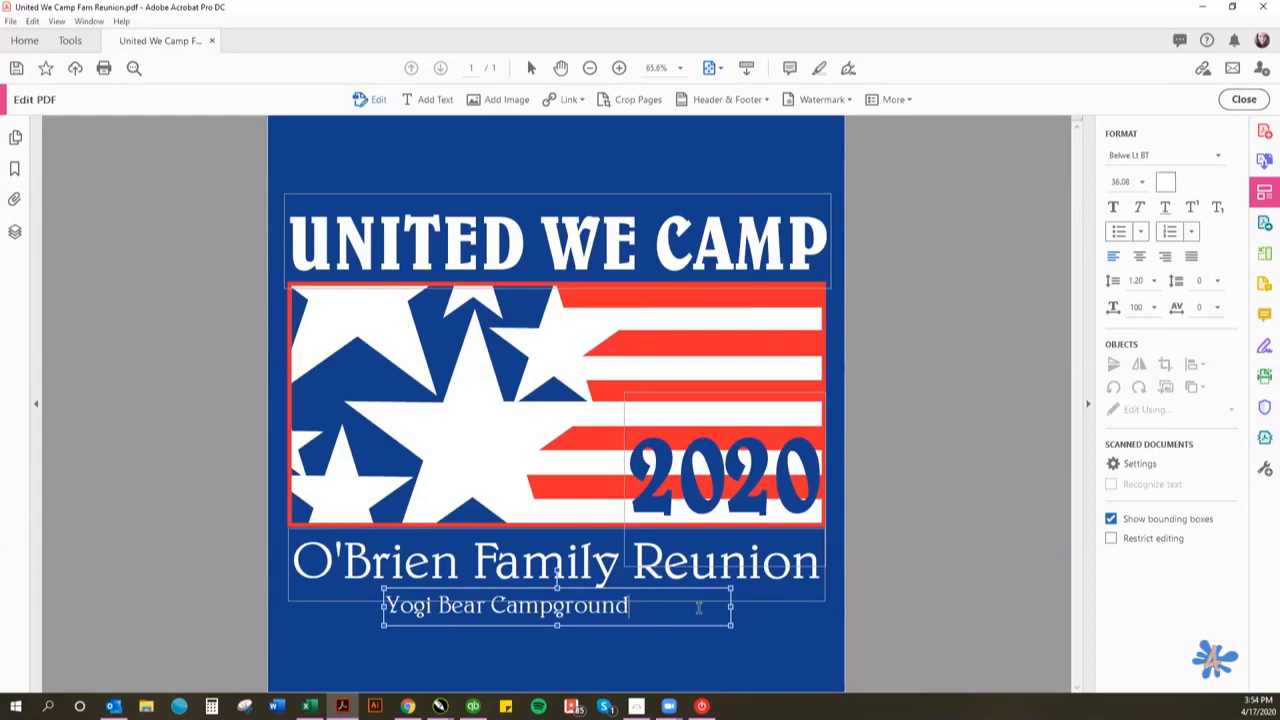
{"action": "left_click_drag", "start_coordinate": [631, 607], "coordinate": [386, 598]}
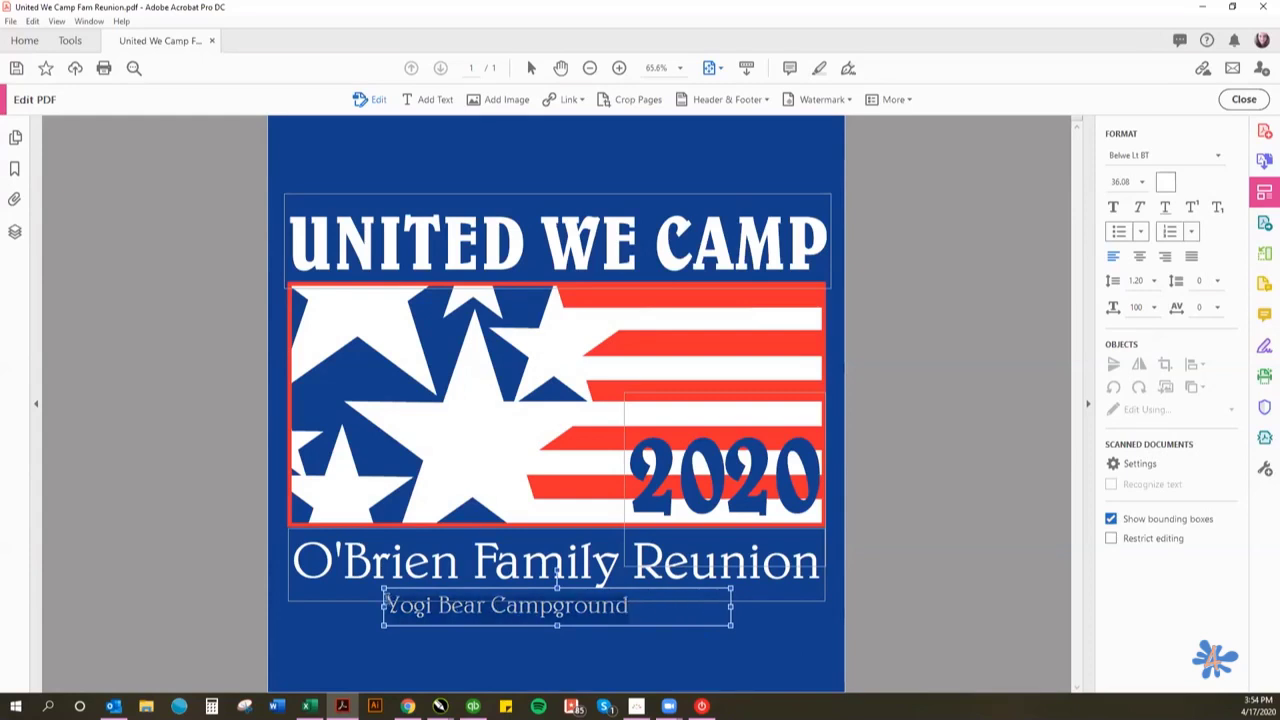
{"action": "left_click", "coordinate": [1140, 258]}
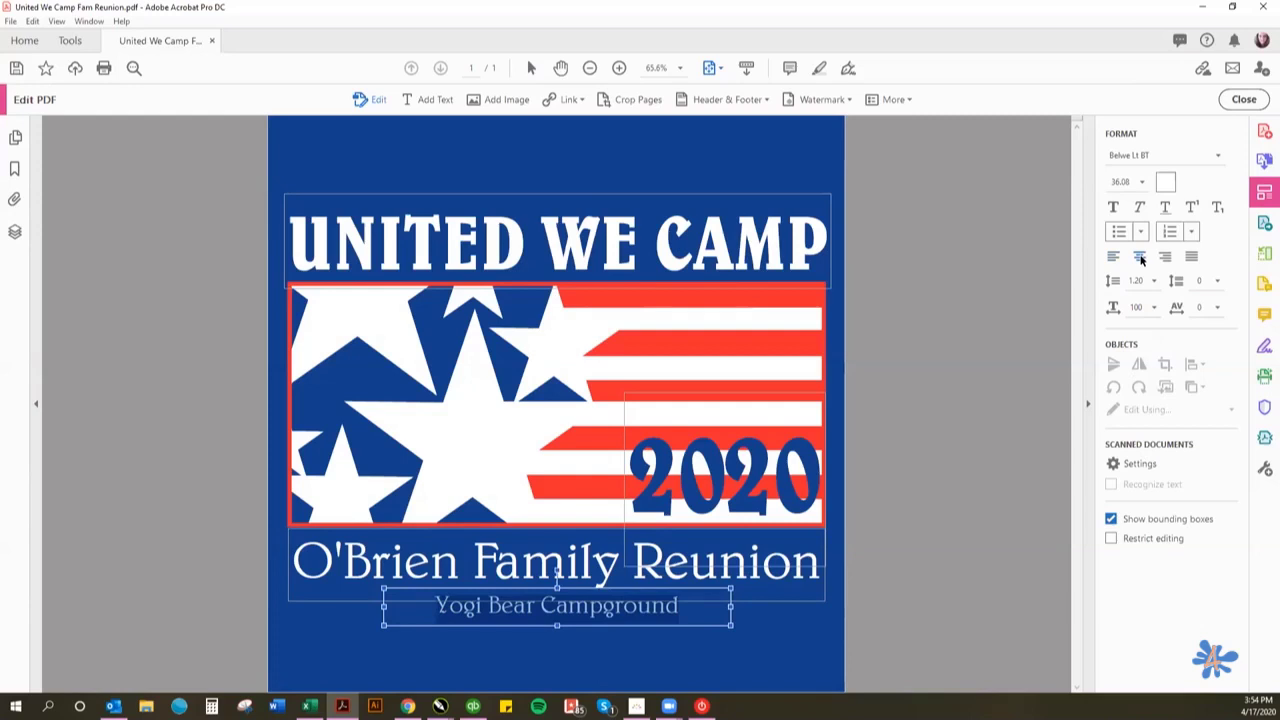
- Enlarge the Yogi Bear Campground font size stepwise from 40 and 42 to a larger final size
{"action": "left_click_drag", "start_coordinate": [1131, 182], "coordinate": [1091, 186]}
{"action": "type", "text": "40"}
{"action": "key", "text": "Return"}
{"action": "left_click_drag", "start_coordinate": [1135, 183], "coordinate": [1087, 177]}
{"action": "type", "text": "42"}
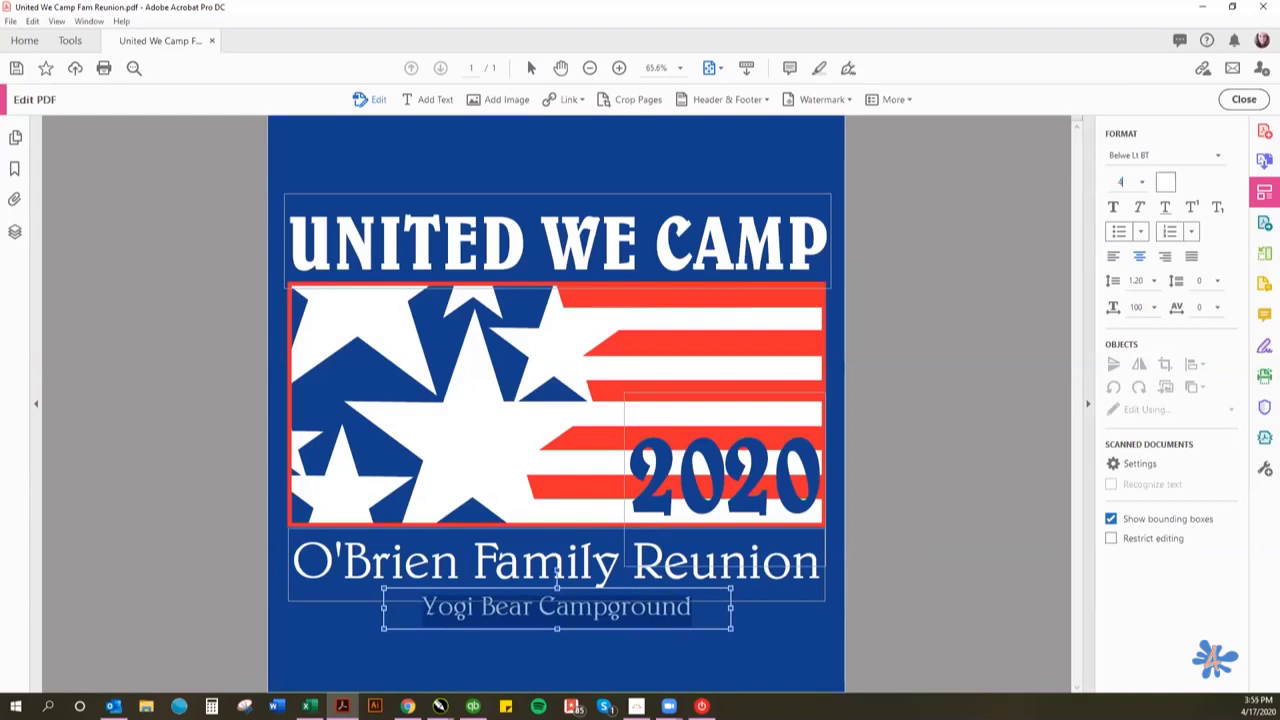
{"action": "key", "text": "Return"}
{"action": "left_click_drag", "start_coordinate": [1128, 182], "coordinate": [1104, 184]}
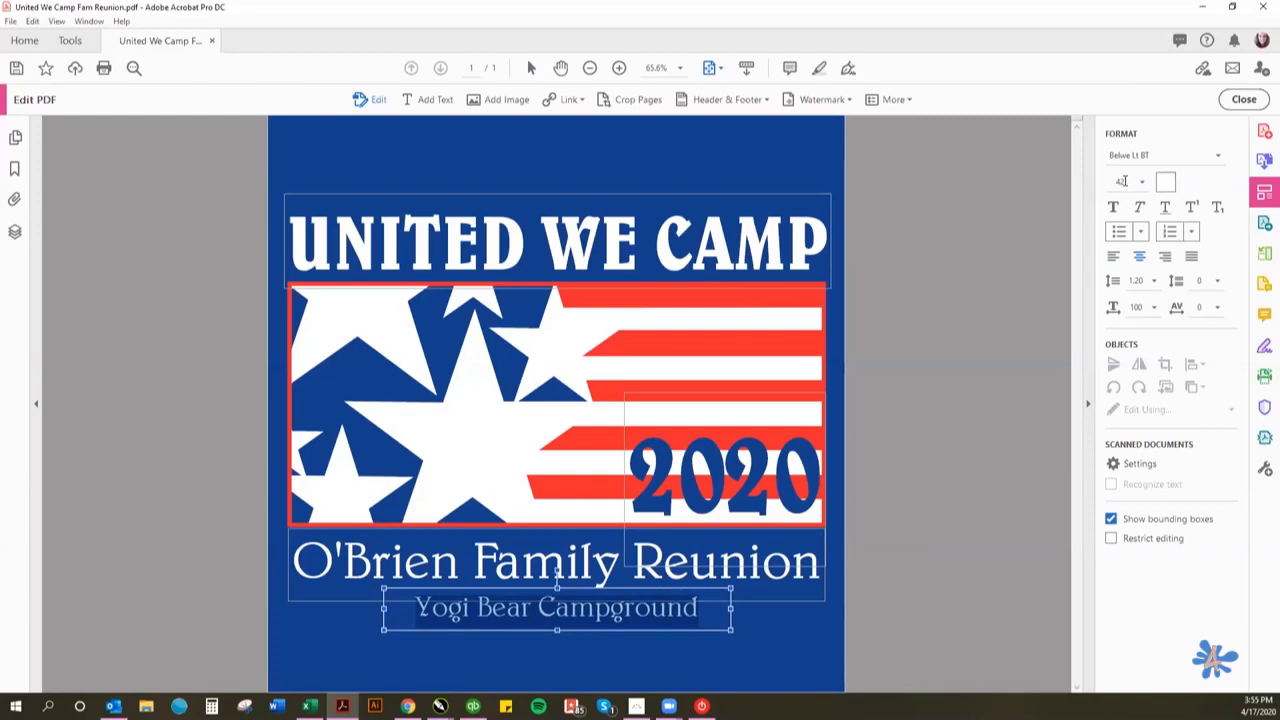
{"action": "type", "text": "48"}
{"action": "key", "text": "Return"}
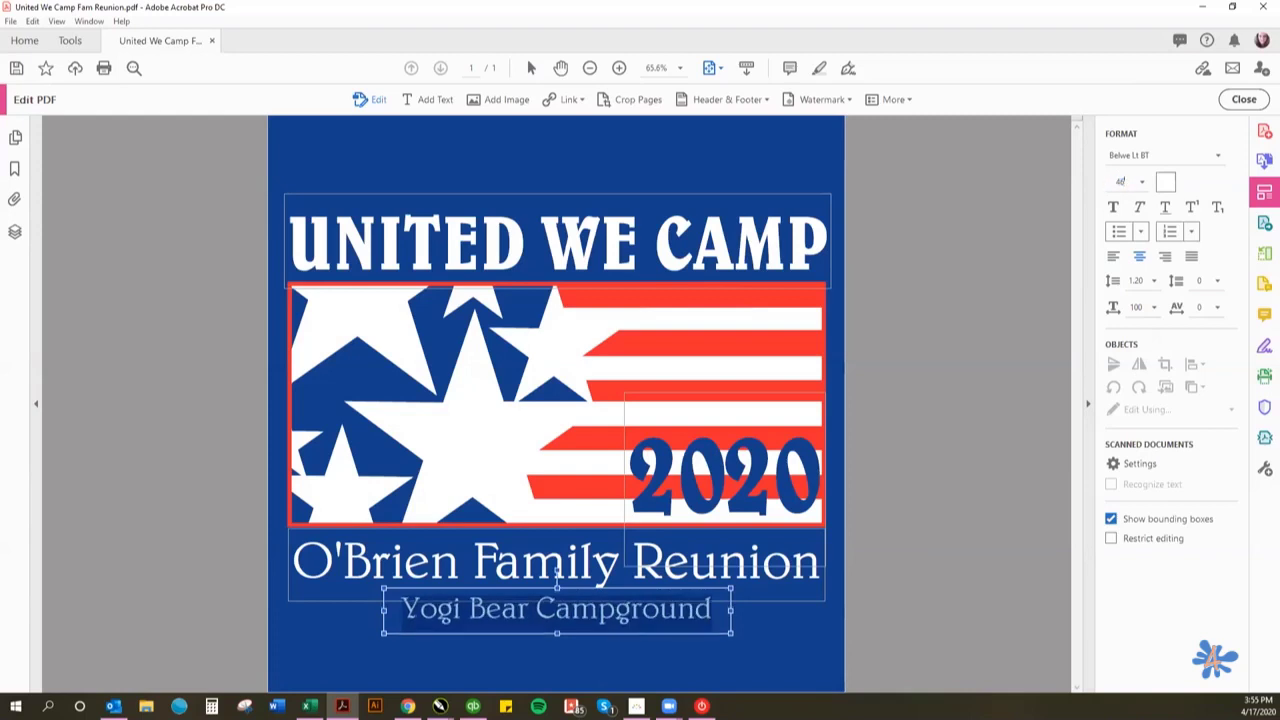
{"action": "left_click", "coordinate": [930, 521]}
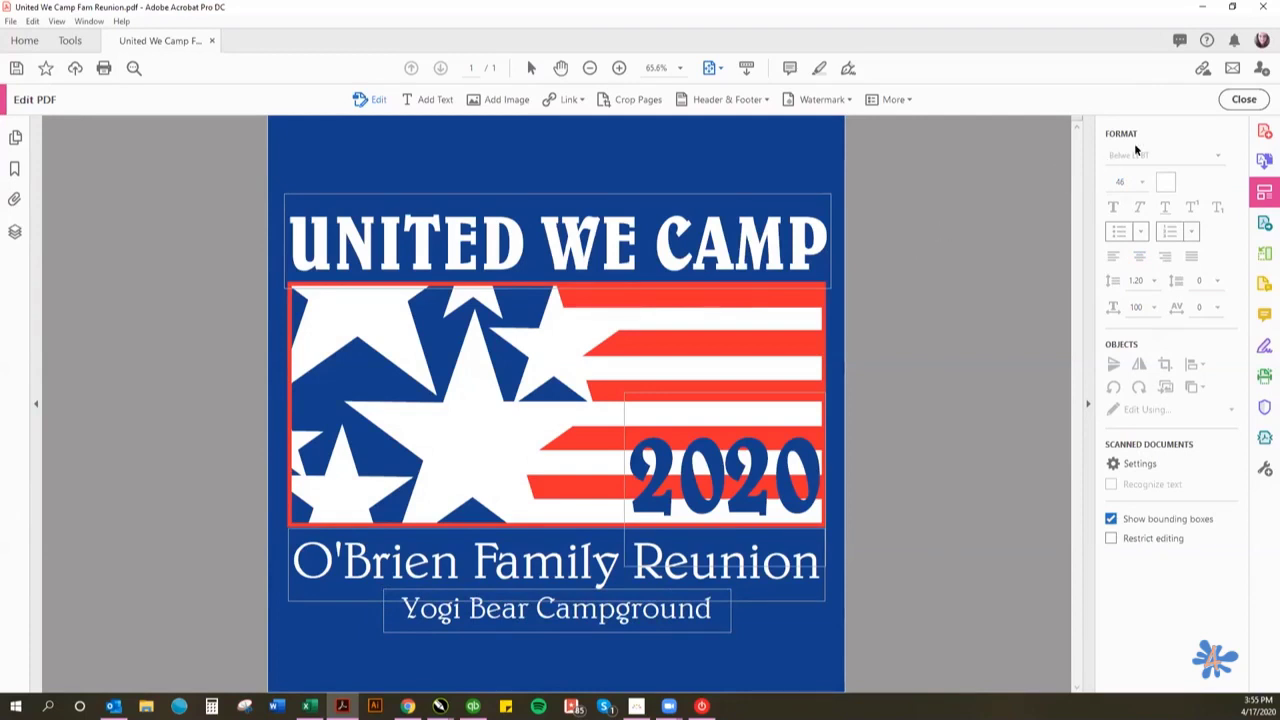
- Exit editing mode and zoom out and back in to review the finished poster
{"action": "left_click", "coordinate": [1244, 99]}
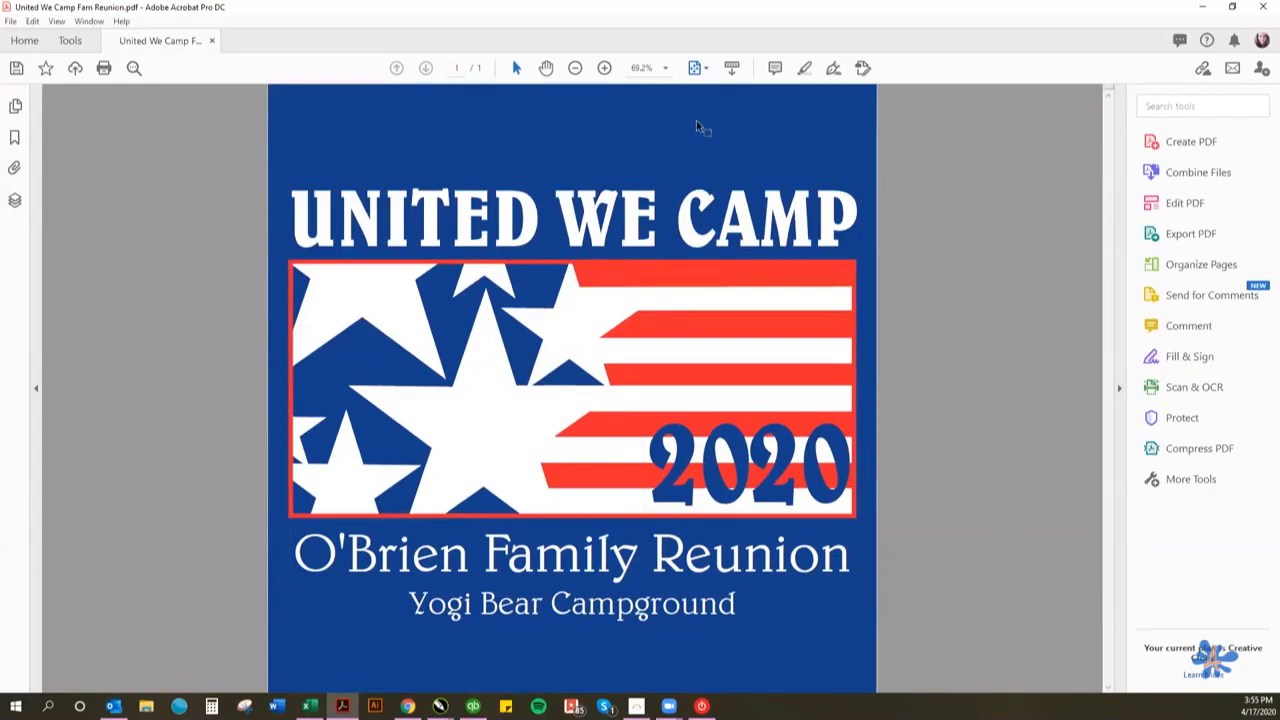
{"action": "left_click", "coordinate": [576, 68]}
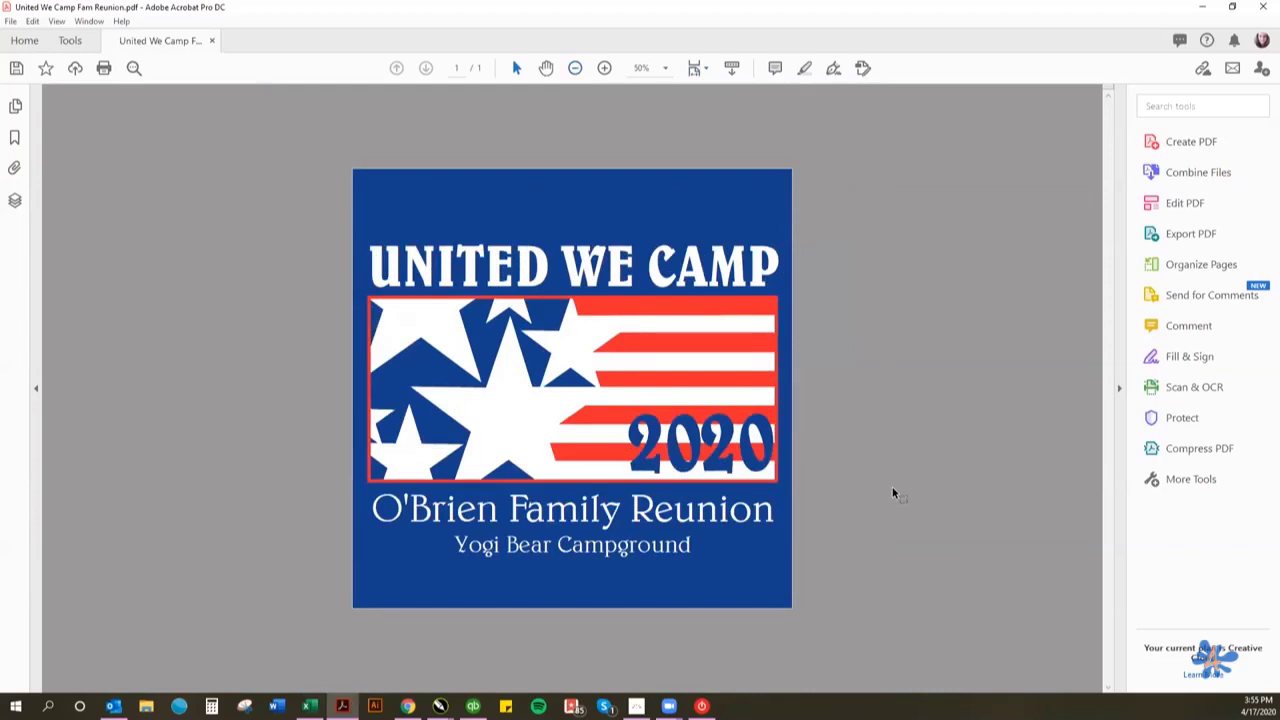
{"action": "left_click", "coordinate": [604, 68]}
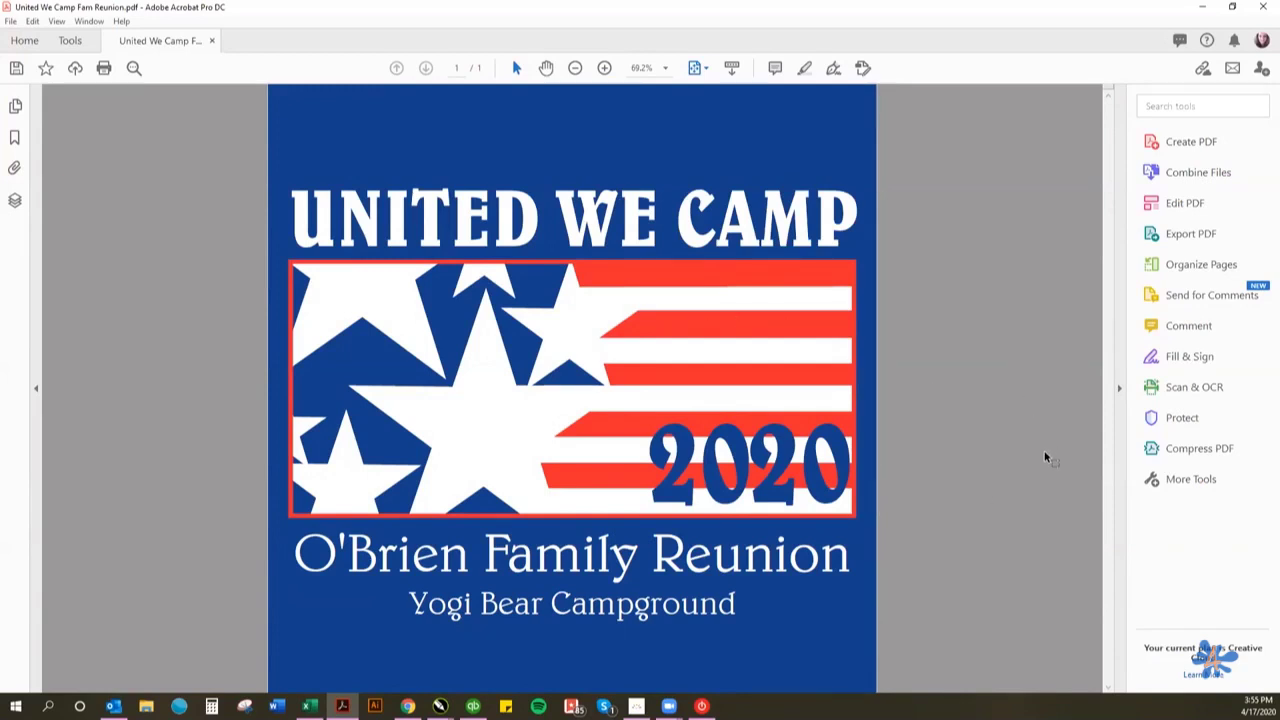
- Re-enter Edit PDF to check the title and campground text sizes, then exit
{"action": "left_click", "coordinate": [1165, 204]}
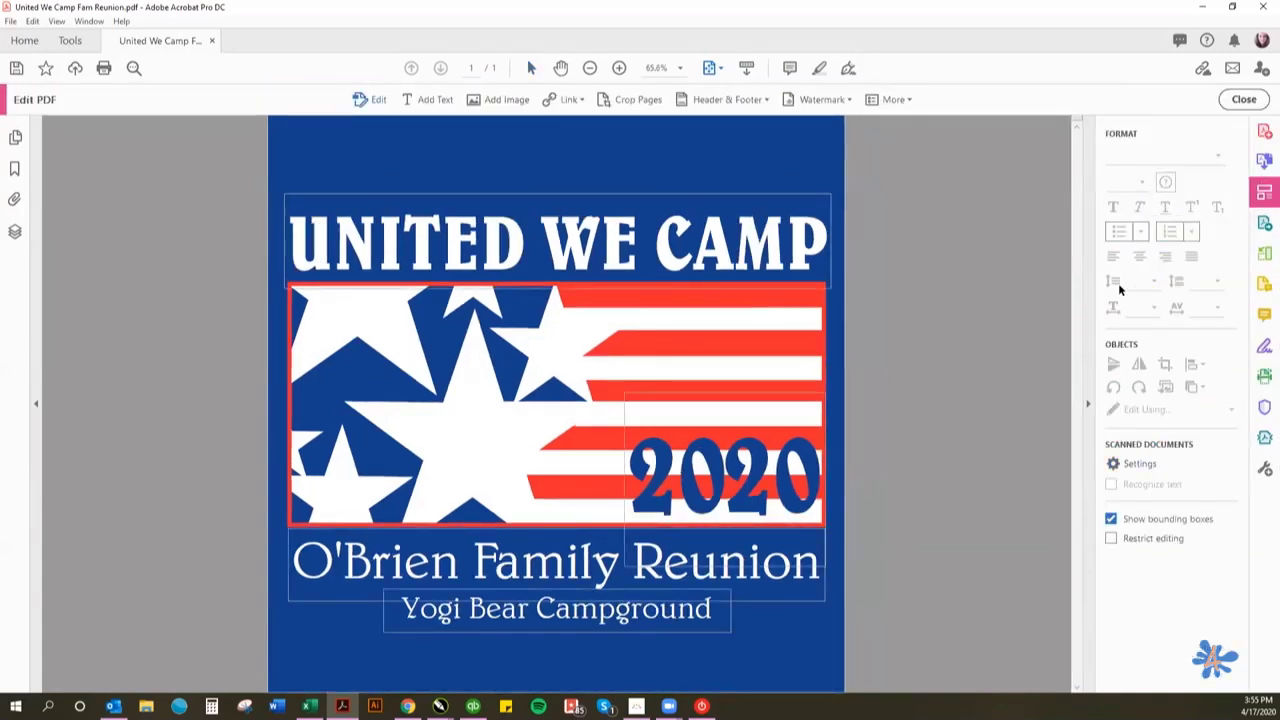
{"action": "left_click", "coordinate": [693, 245]}
{"action": "left_click", "coordinate": [598, 608]}
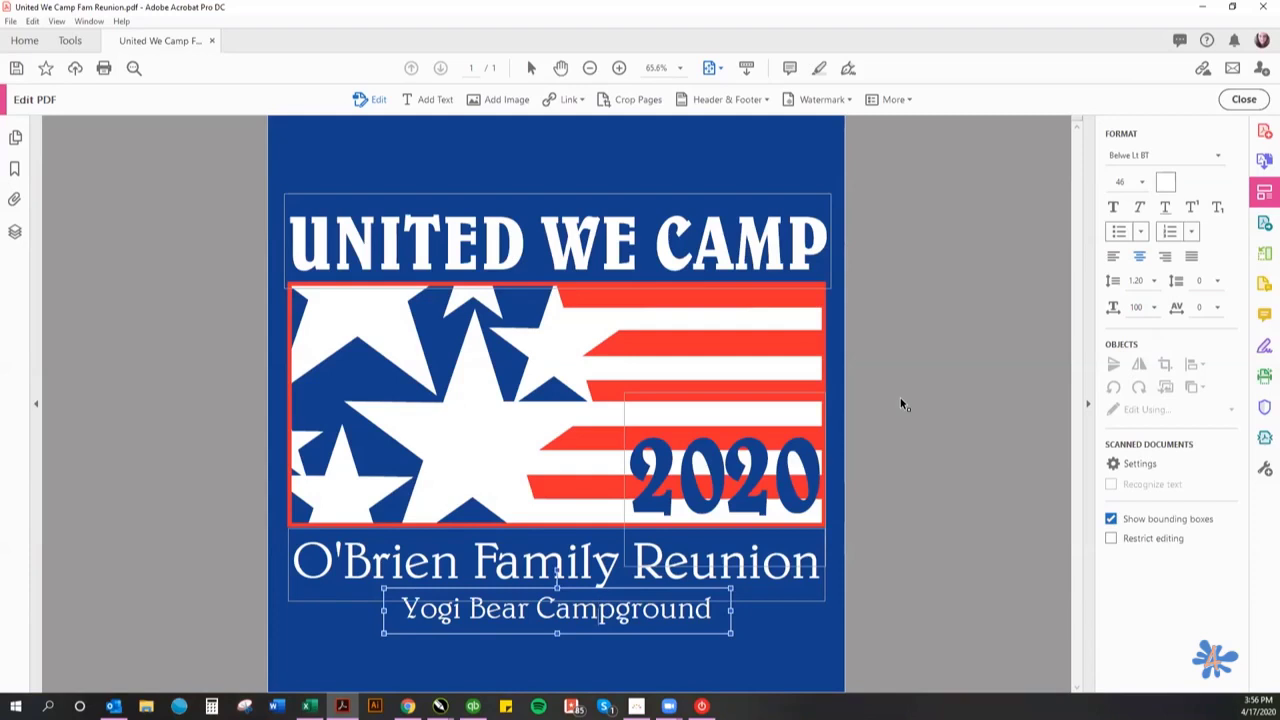
{"action": "left_click", "coordinate": [1243, 99]}
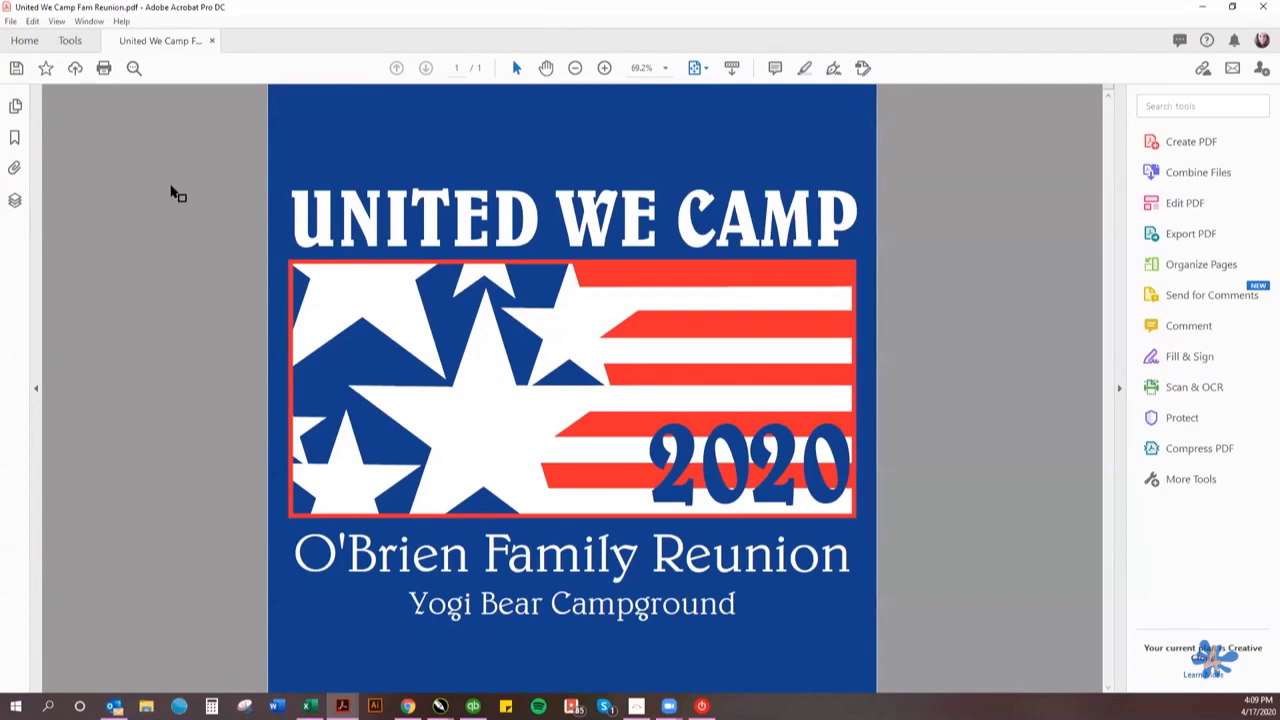
- Close the United We Camp poster without saving and open S'mores Fam Reunion.pdf
{"action": "left_click", "coordinate": [212, 42]}
{"action": "left_click", "coordinate": [701, 381]}
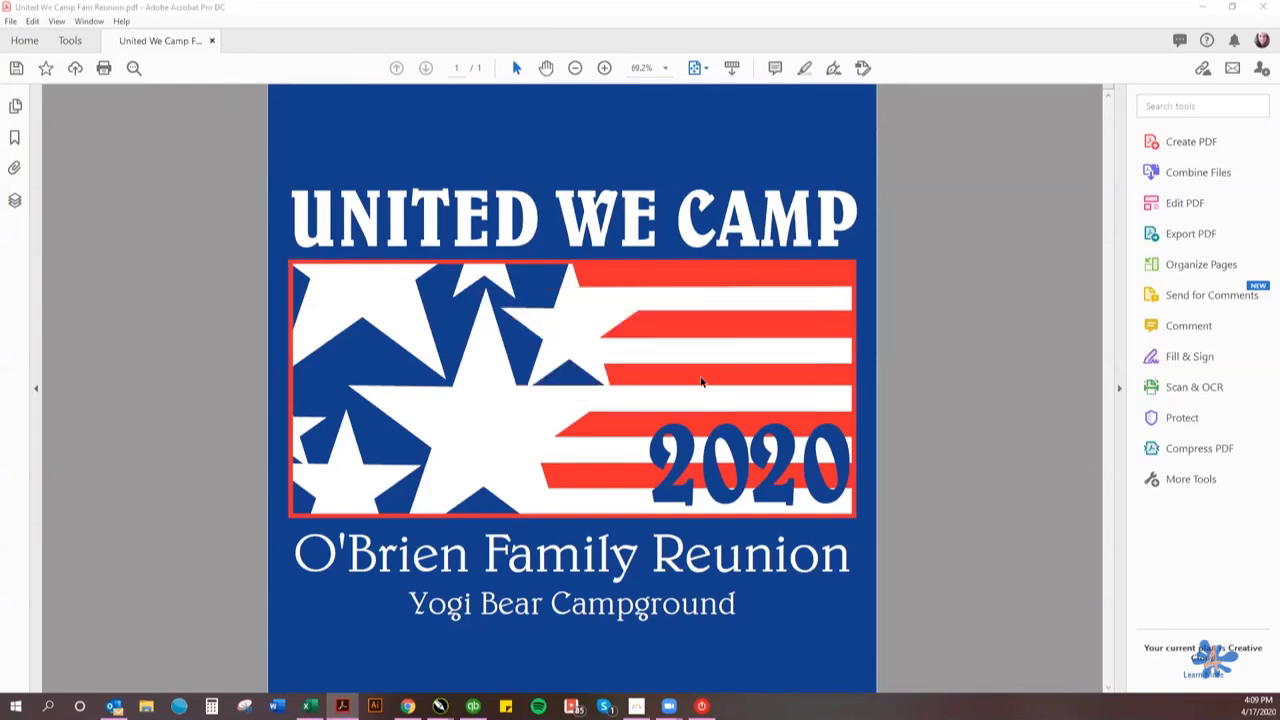
{"action": "left_click", "coordinate": [312, 313]}
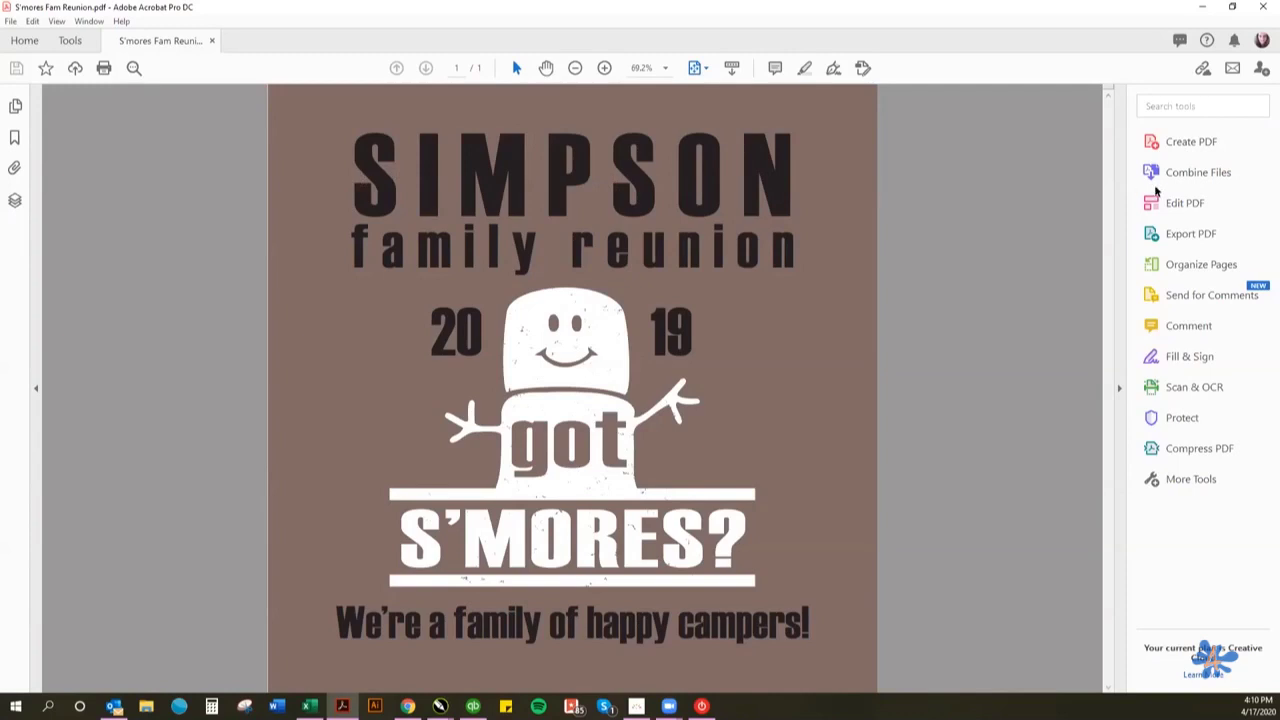
- Replace SIMPSON with MASTERS in the S'mores poster's headline
{"action": "left_click", "coordinate": [1185, 203]}
{"action": "left_click_drag", "start_coordinate": [765, 200], "coordinate": [342, 178]}
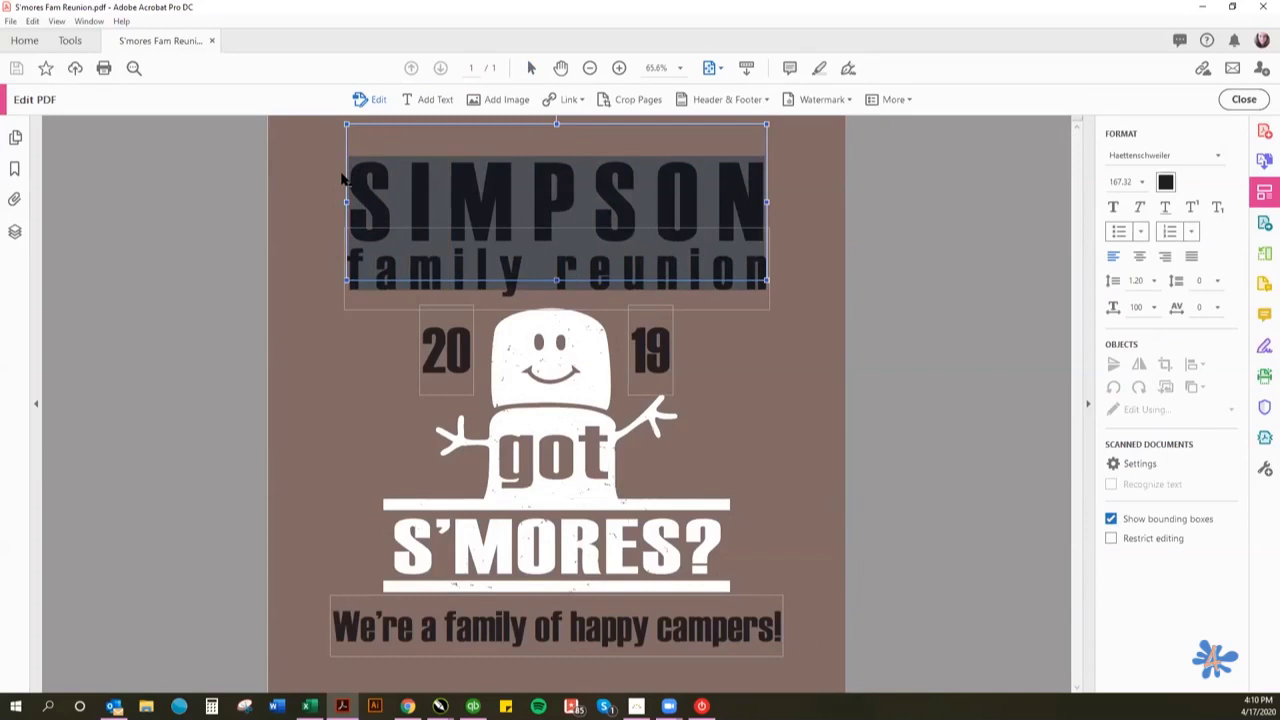
{"action": "type", "text": "m"}
{"action": "key", "text": "BackSpace"}
{"action": "type", "text": "MASTER"}
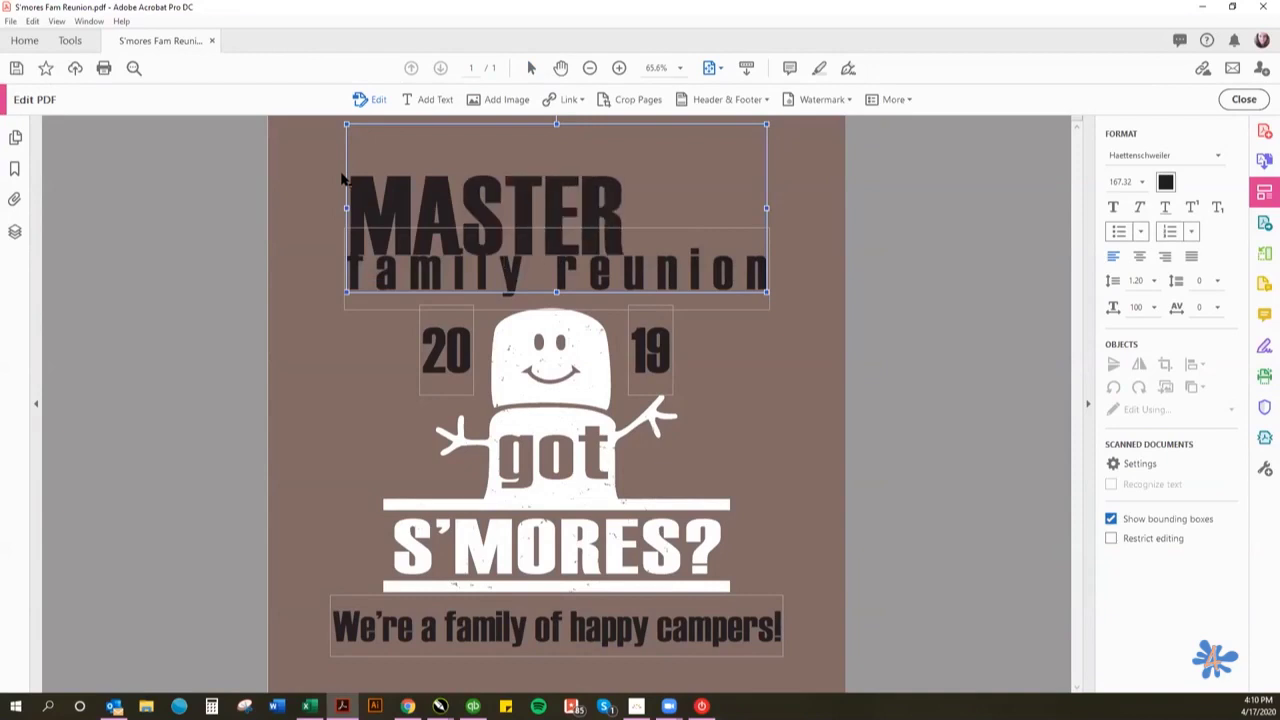
{"action": "type", "text": "S"}
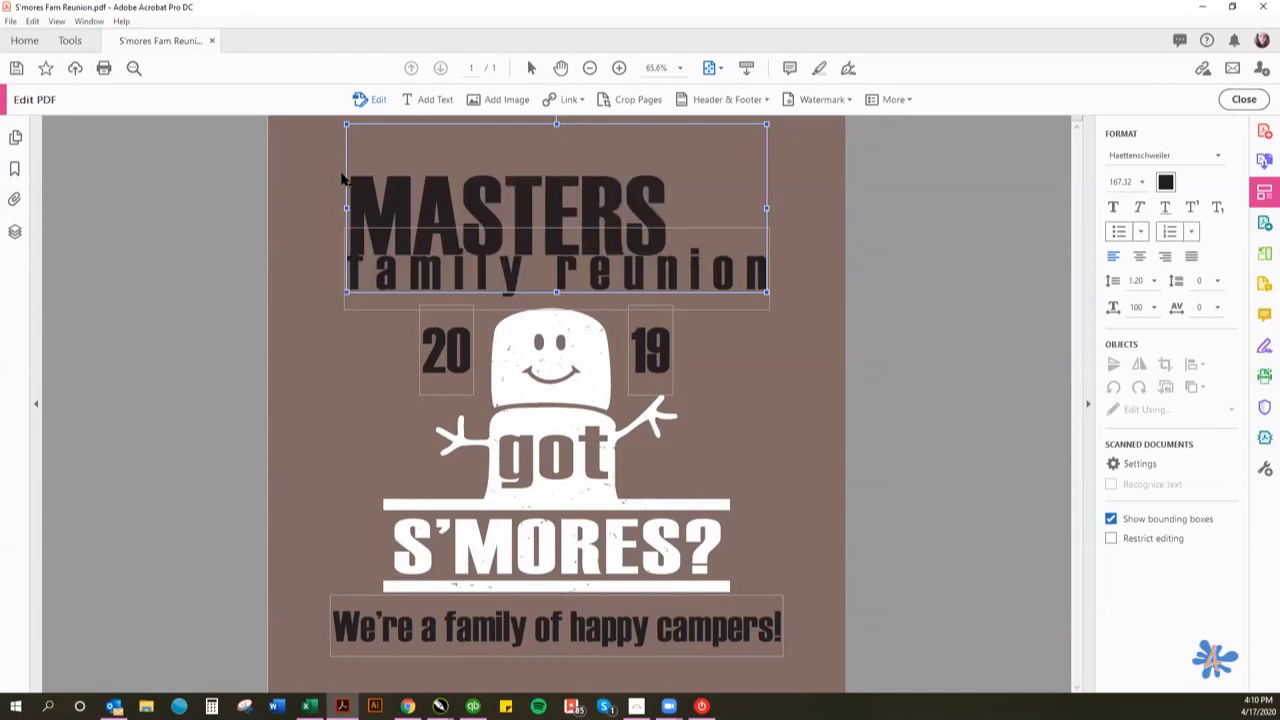
{"action": "type", "text": "MC"}
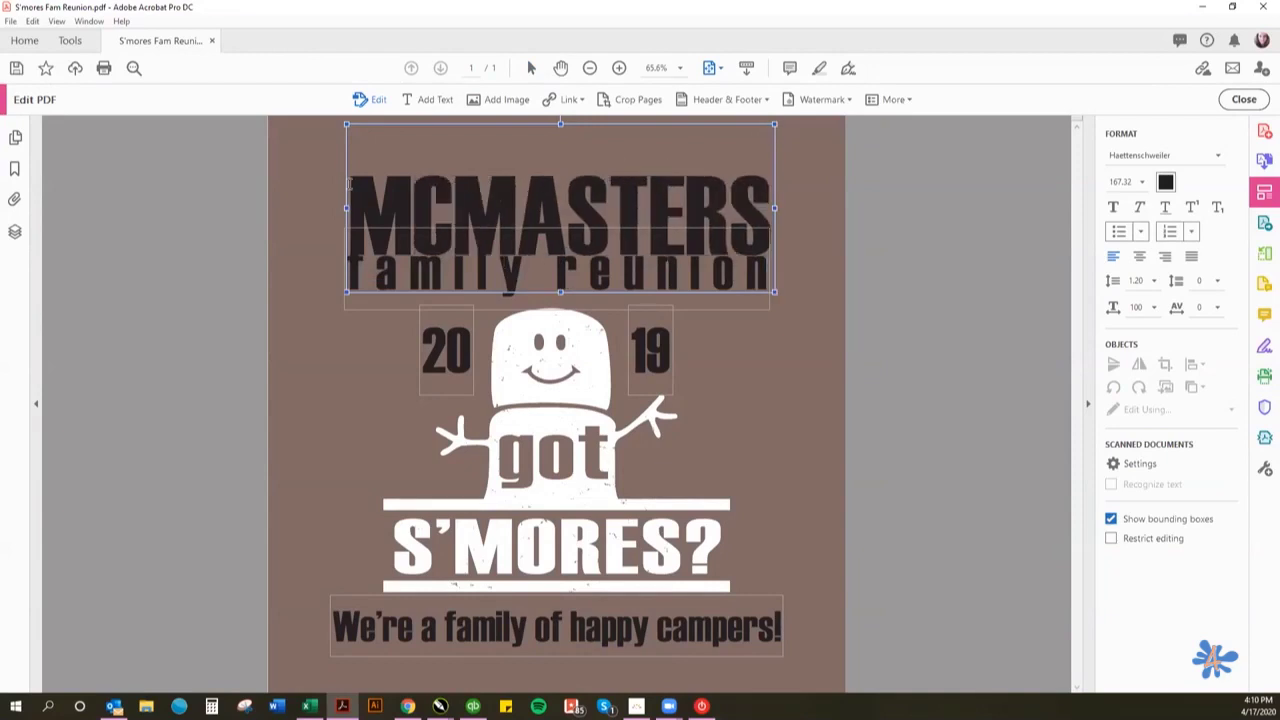
{"action": "key", "text": "BackSpace"}
{"action": "key", "text": "BackSpace"}
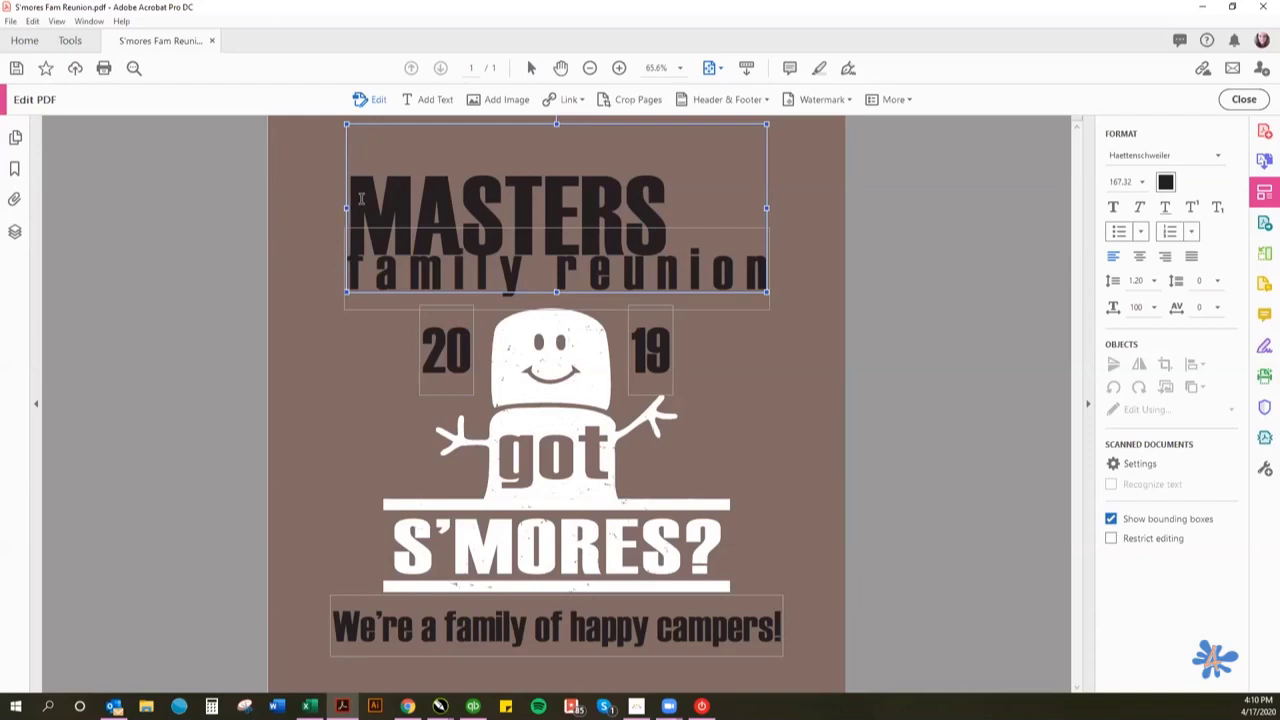
- Give MASTERS letter spacing 2 and horizontal scaling 120
{"action": "left_click_drag", "start_coordinate": [372, 200], "coordinate": [652, 212]}
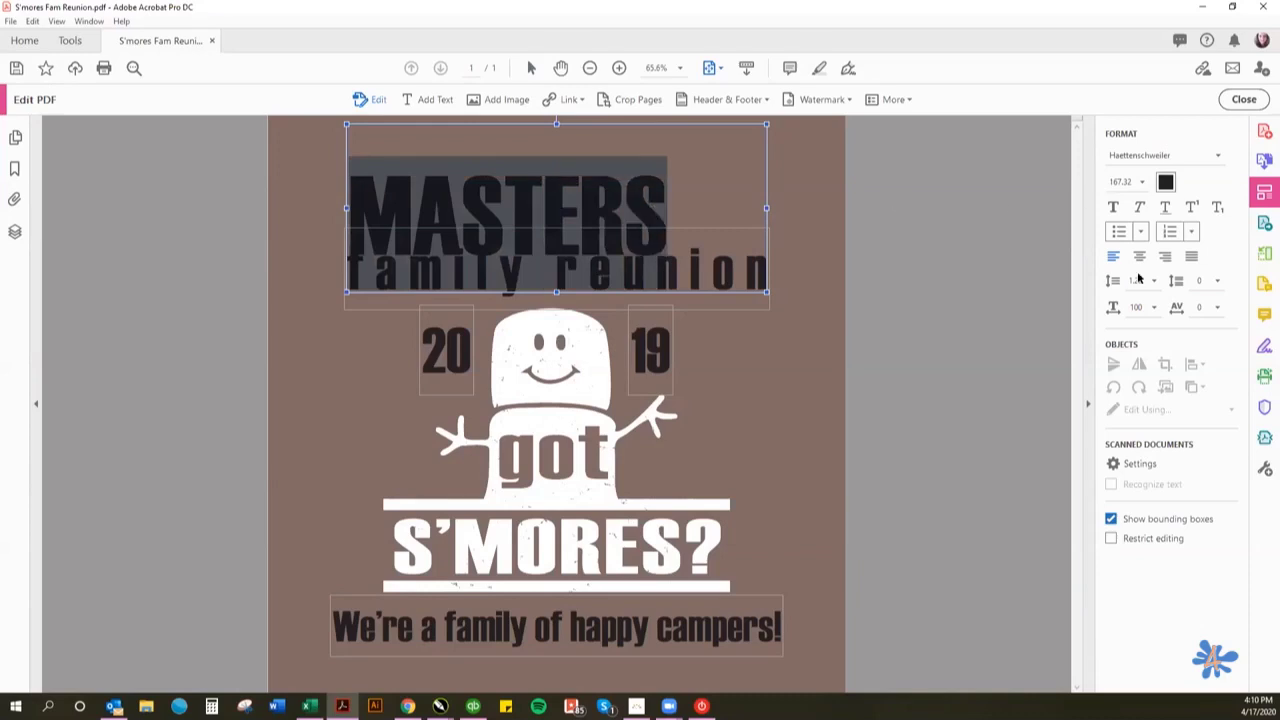
{"action": "left_click", "coordinate": [1218, 308]}
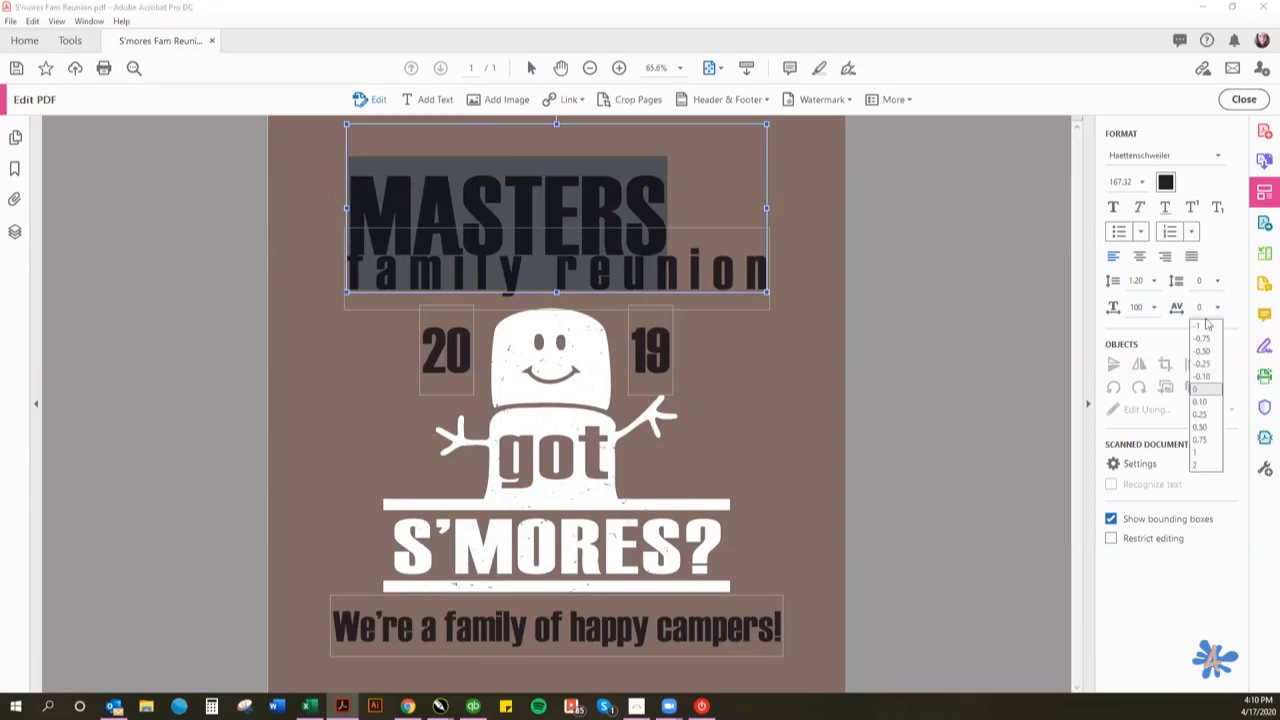
{"action": "left_click", "coordinate": [1199, 473]}
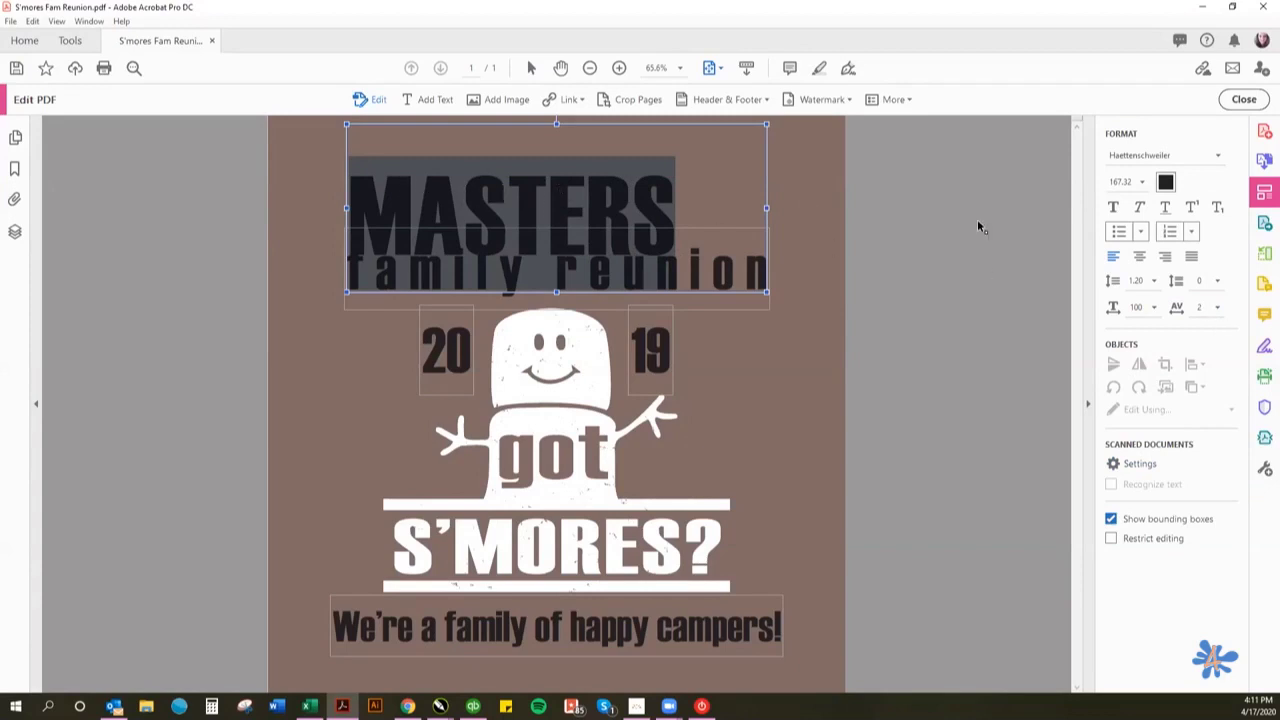
{"action": "left_click", "coordinate": [1154, 310]}
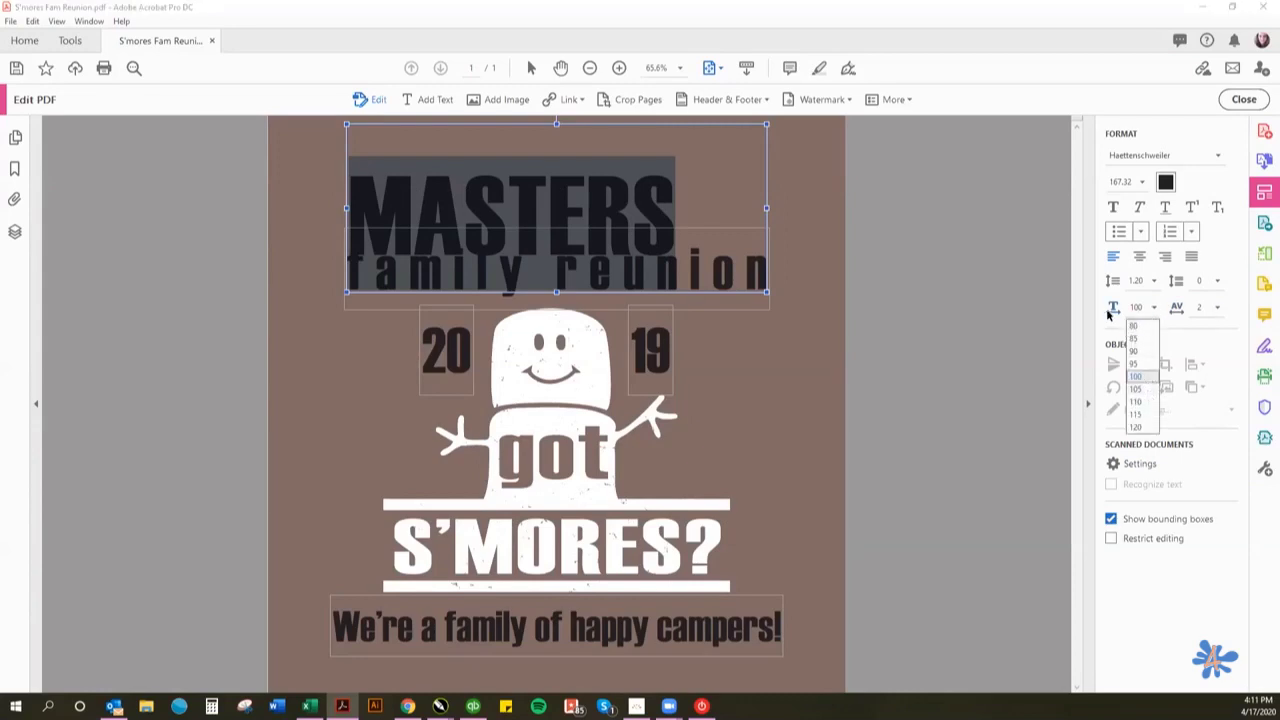
{"action": "left_click", "coordinate": [1134, 428]}
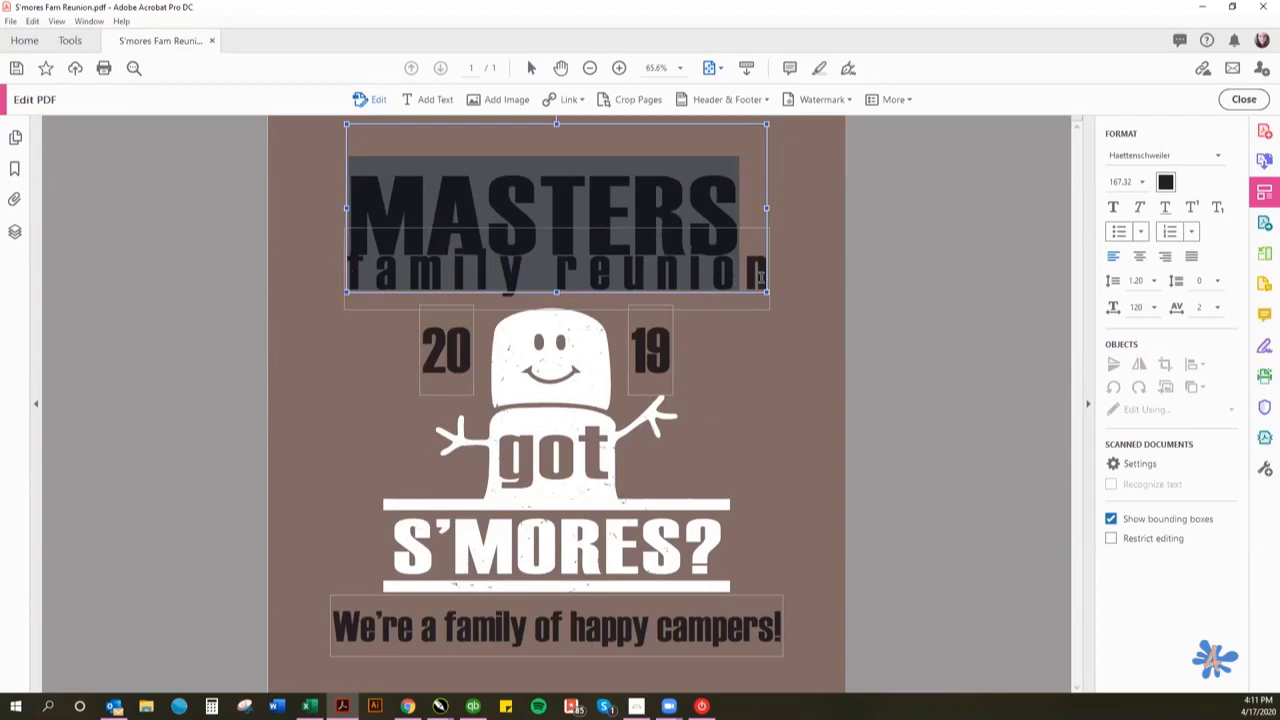
- Adjust the title's font size through 175 to a final 178
{"action": "left_click", "coordinate": [1122, 181]}
{"action": "type", "text": "48"}
{"action": "type", "text": "0"}
{"action": "key", "text": "Return"}
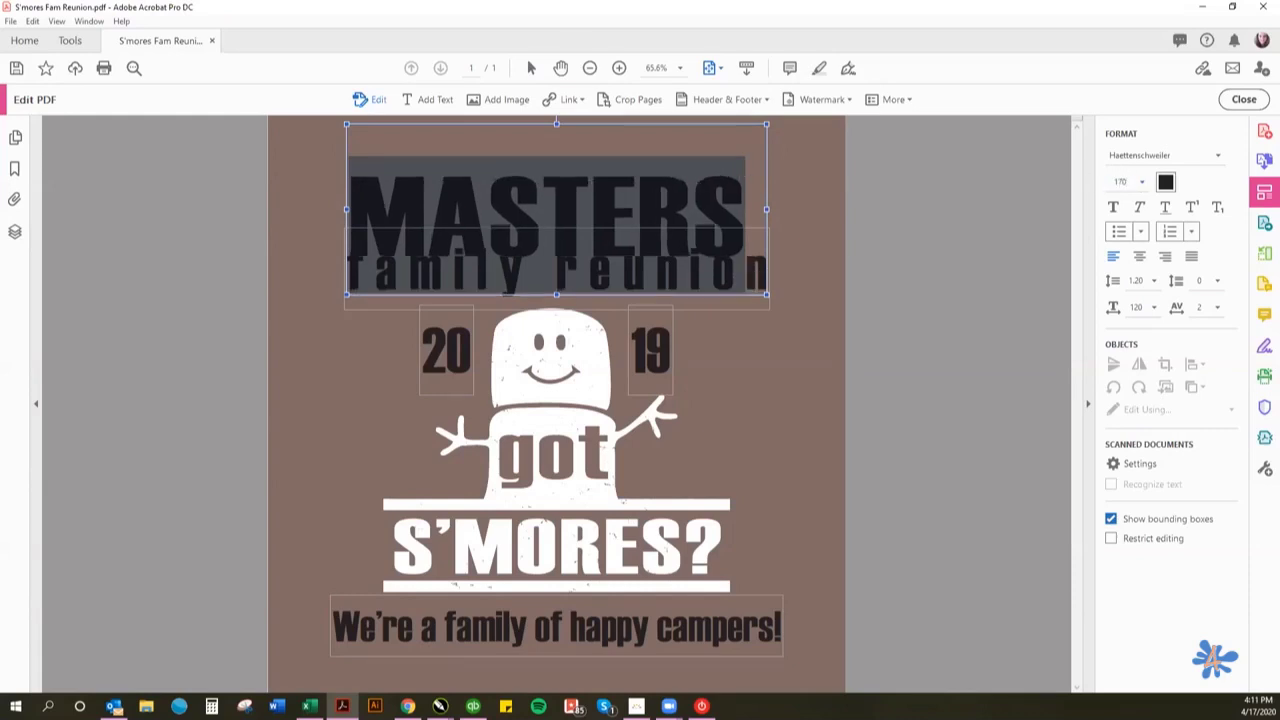
{"action": "left_click_drag", "start_coordinate": [1130, 181], "coordinate": [1101, 182]}
{"action": "type", "text": "175"}
{"action": "key", "text": "Return"}
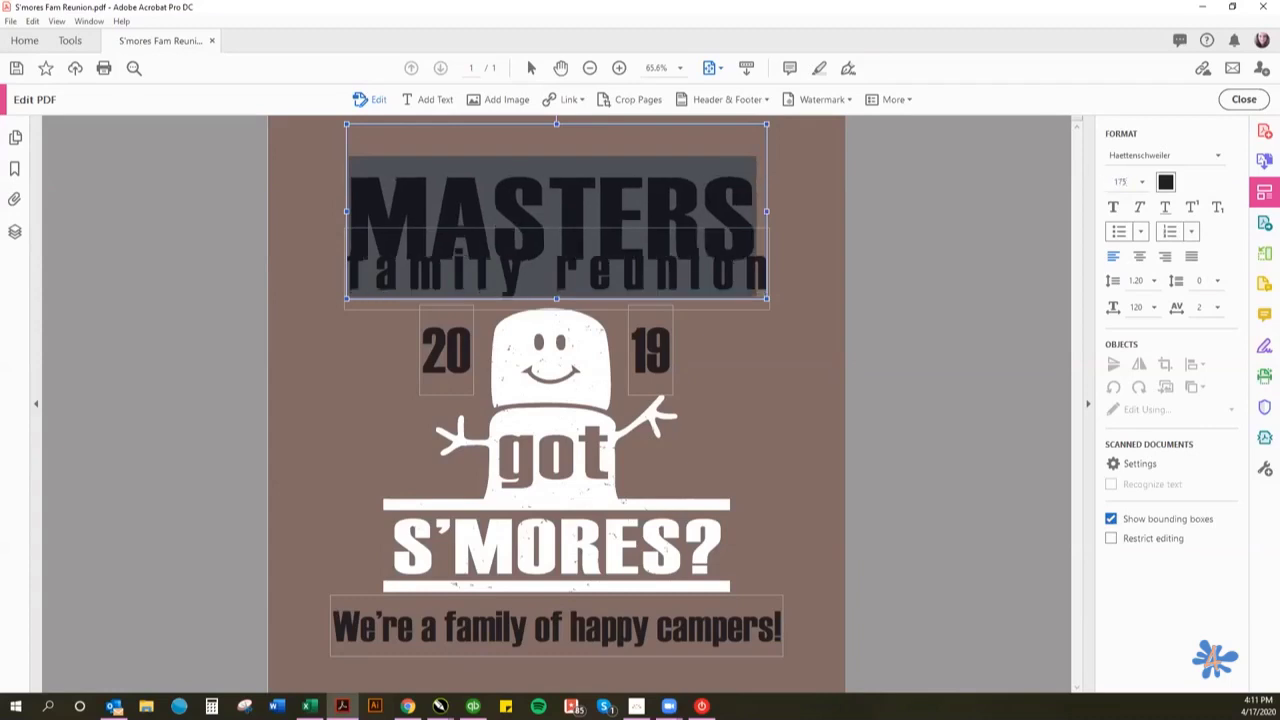
{"action": "left_click_drag", "start_coordinate": [1130, 181], "coordinate": [1070, 183]}
{"action": "type", "text": "178"}
{"action": "key", "text": "Return"}
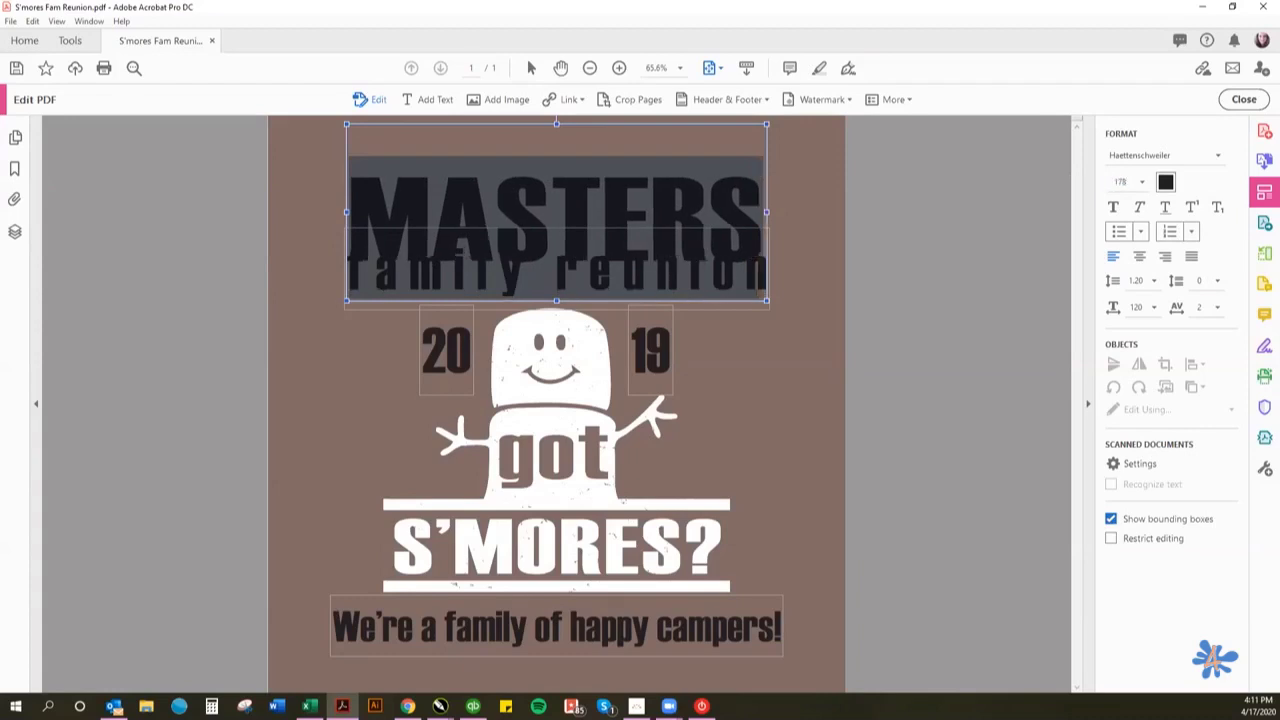
- Zoom out to the whole poster and try repositioning the title block
{"action": "left_click", "coordinate": [590, 67]}
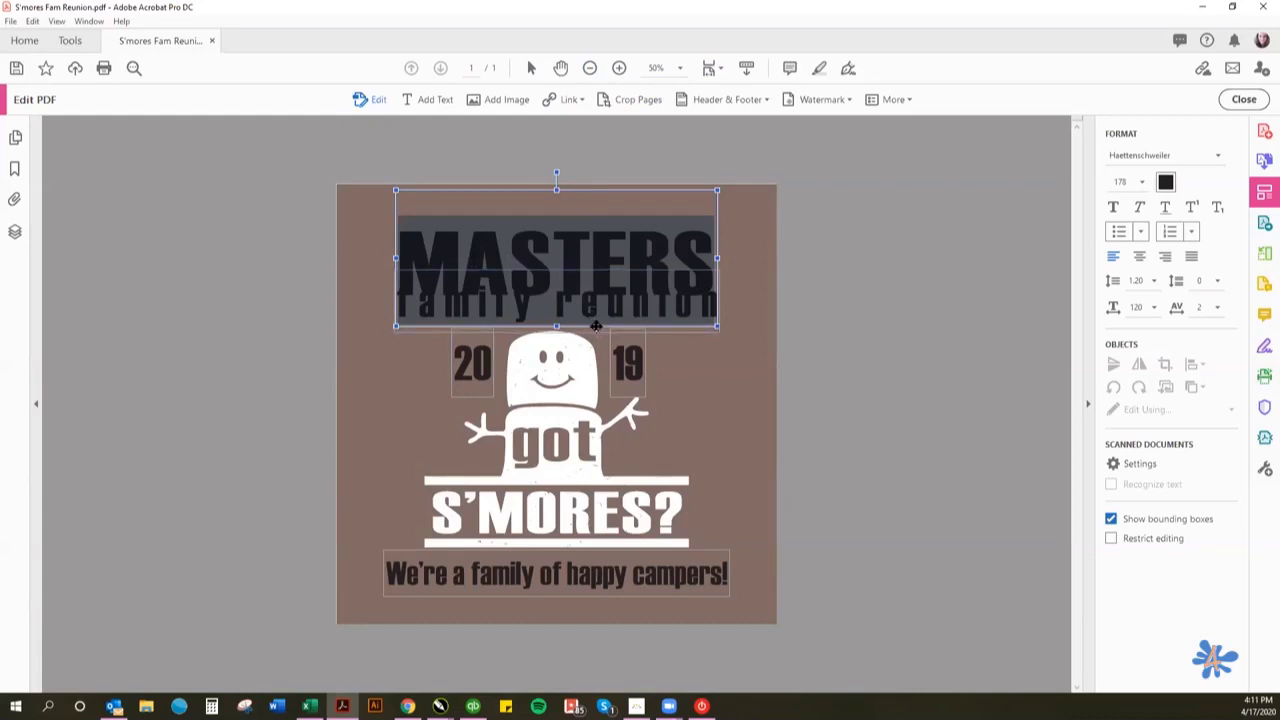
{"action": "left_click_drag", "start_coordinate": [595, 325], "coordinate": [596, 301]}
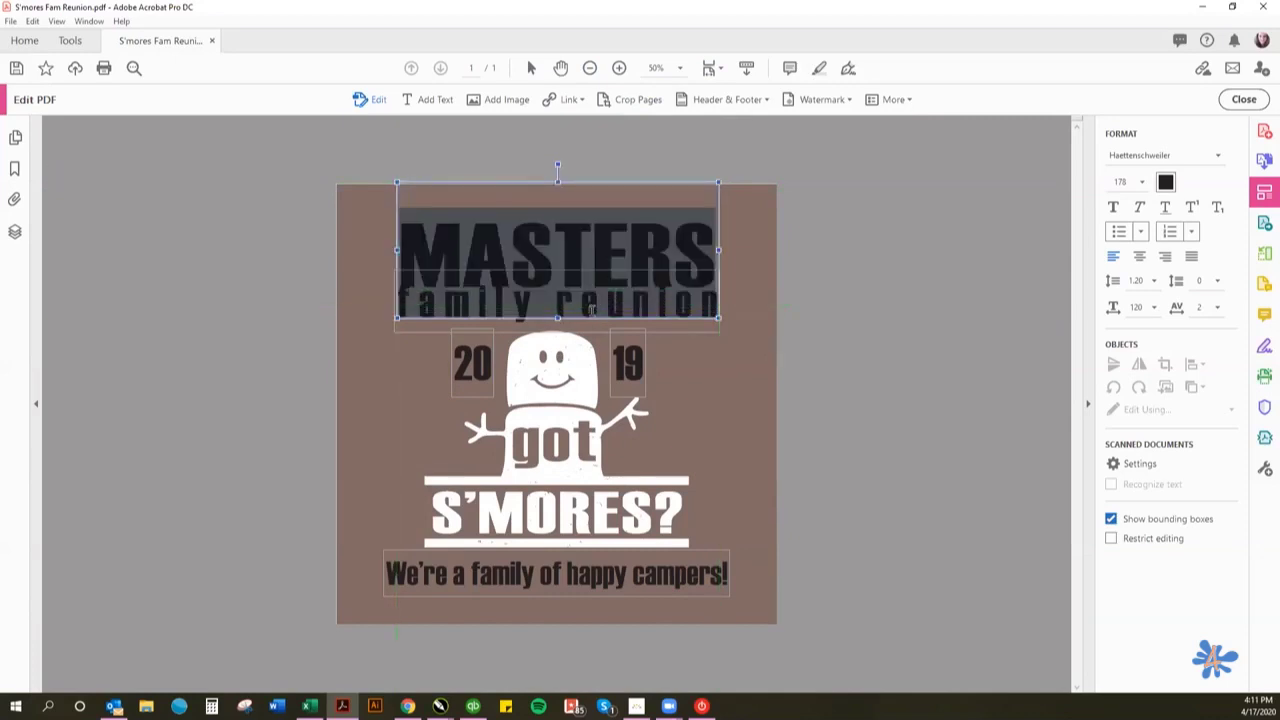
{"action": "left_click_drag", "start_coordinate": [588, 318], "coordinate": [587, 318]}
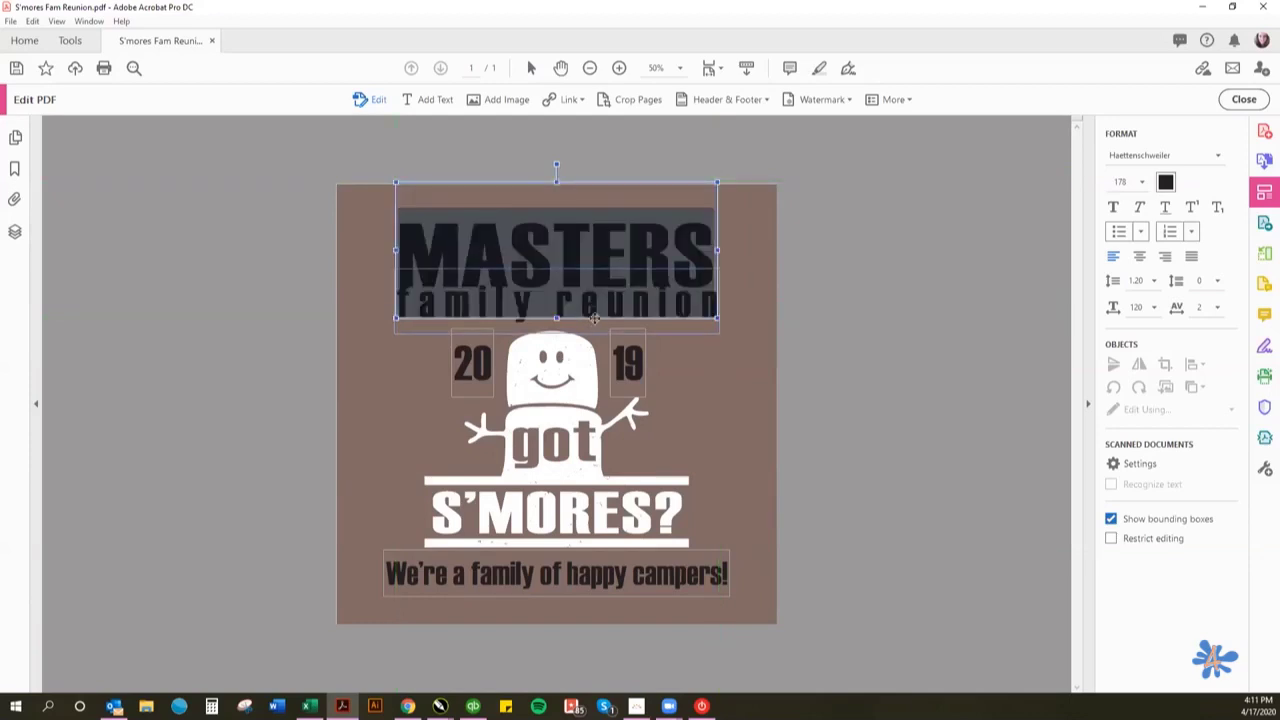
{"action": "left_click_drag", "start_coordinate": [594, 319], "coordinate": [595, 317]}
{"action": "left_click", "coordinate": [285, 296]}
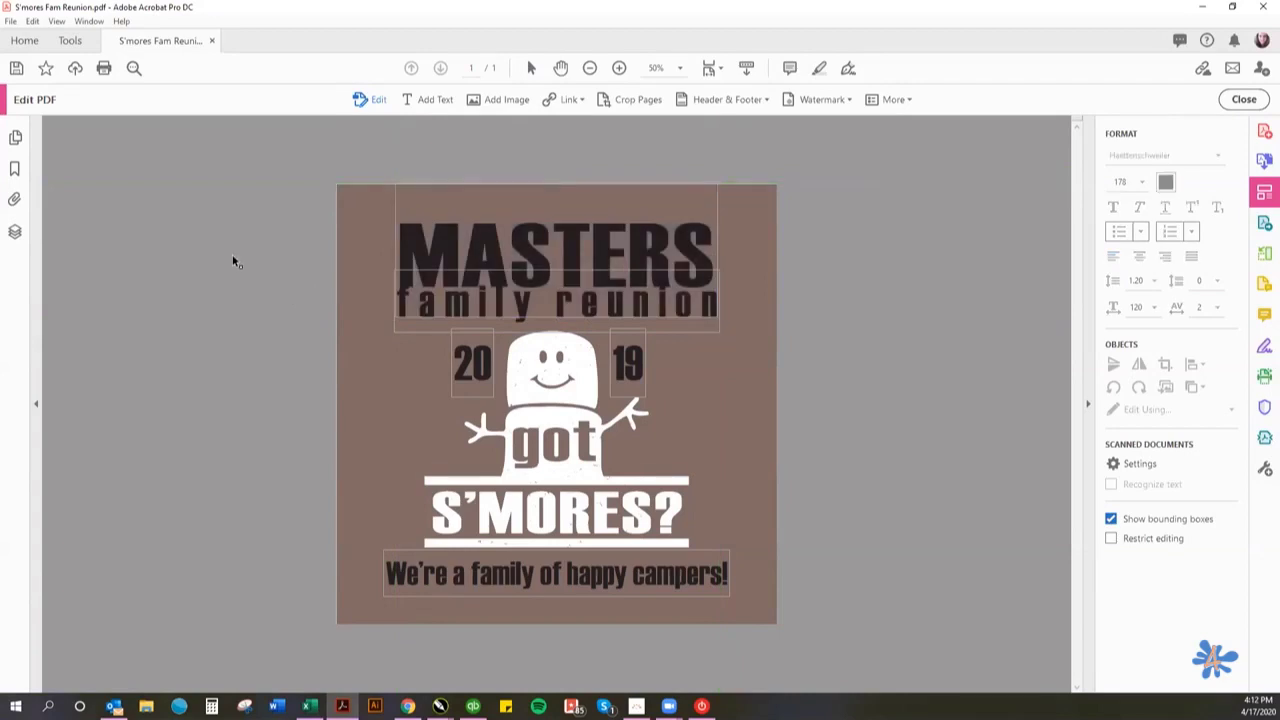
- Marquee-select the artwork below the title and nudge it down three steps
{"action": "left_click_drag", "start_coordinate": [233, 260], "coordinate": [778, 610]}
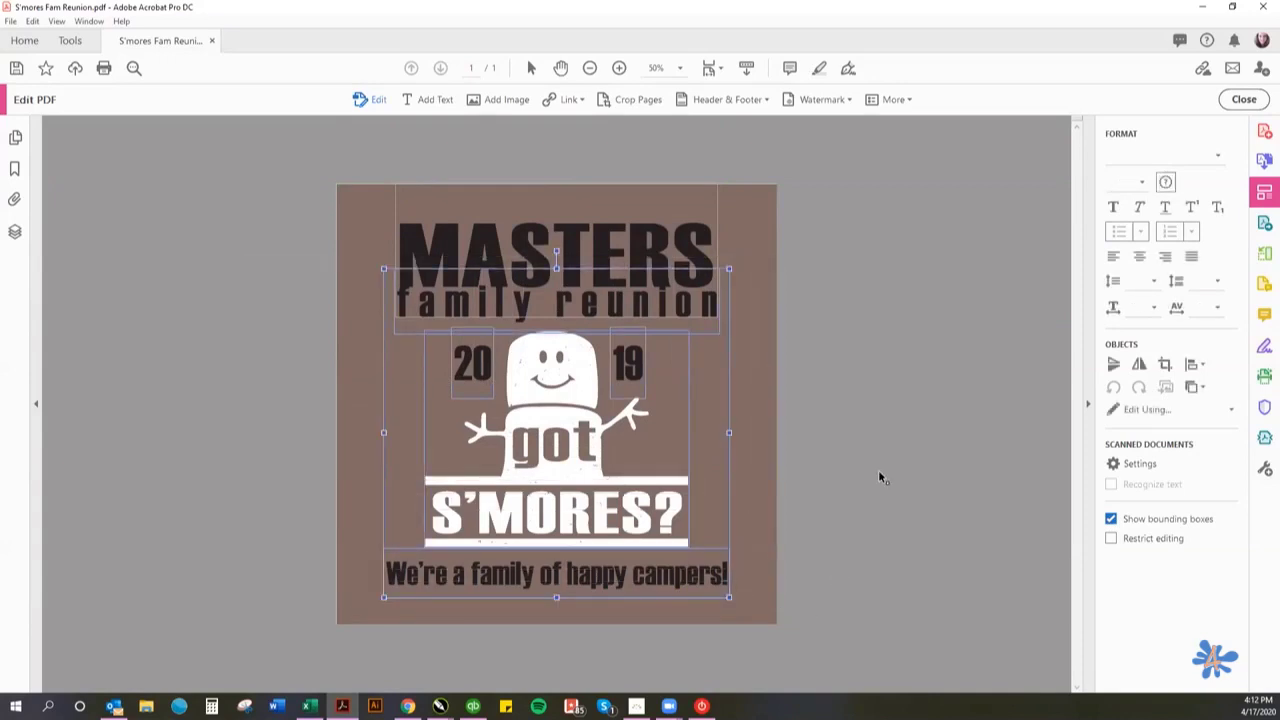
{"action": "key", "text": "Down"}
{"action": "key", "text": "Down"}
{"action": "key", "text": "Down"}
{"action": "key", "text": "Down"}
{"action": "key", "text": "Down"}
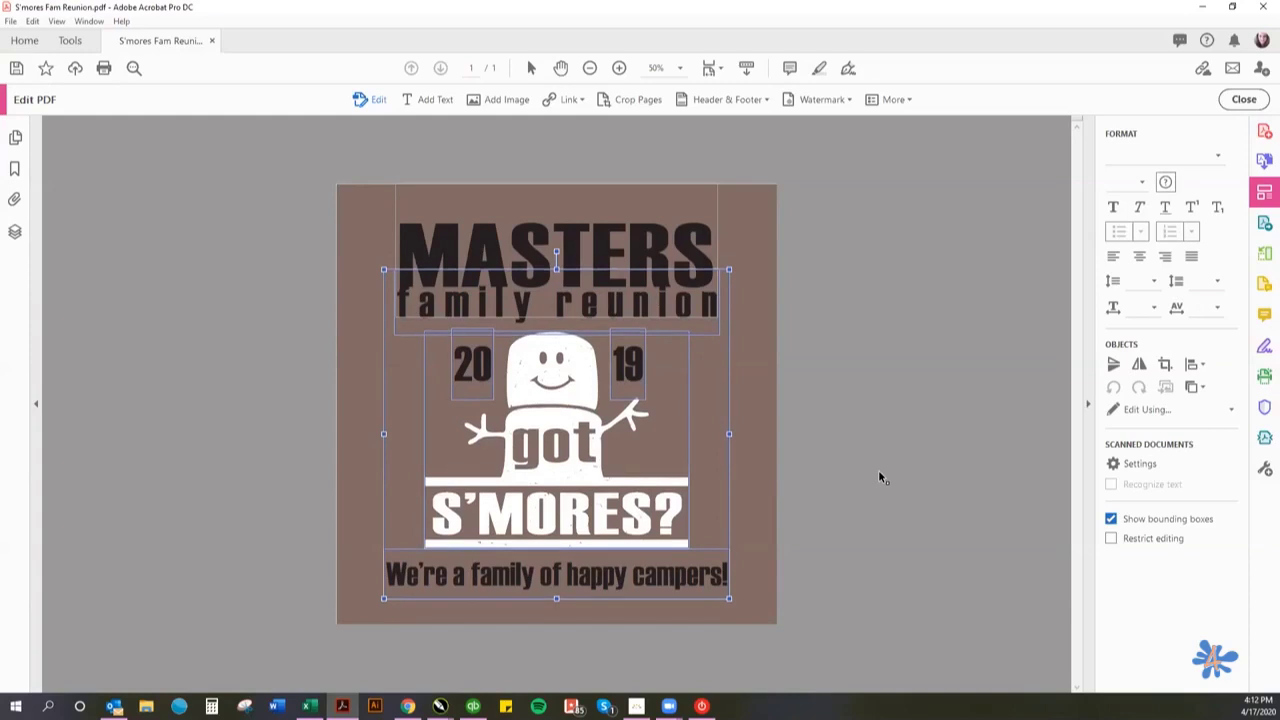
{"action": "key", "text": "Down"}
{"action": "key", "text": "Down"}
{"action": "key", "text": "Down"}
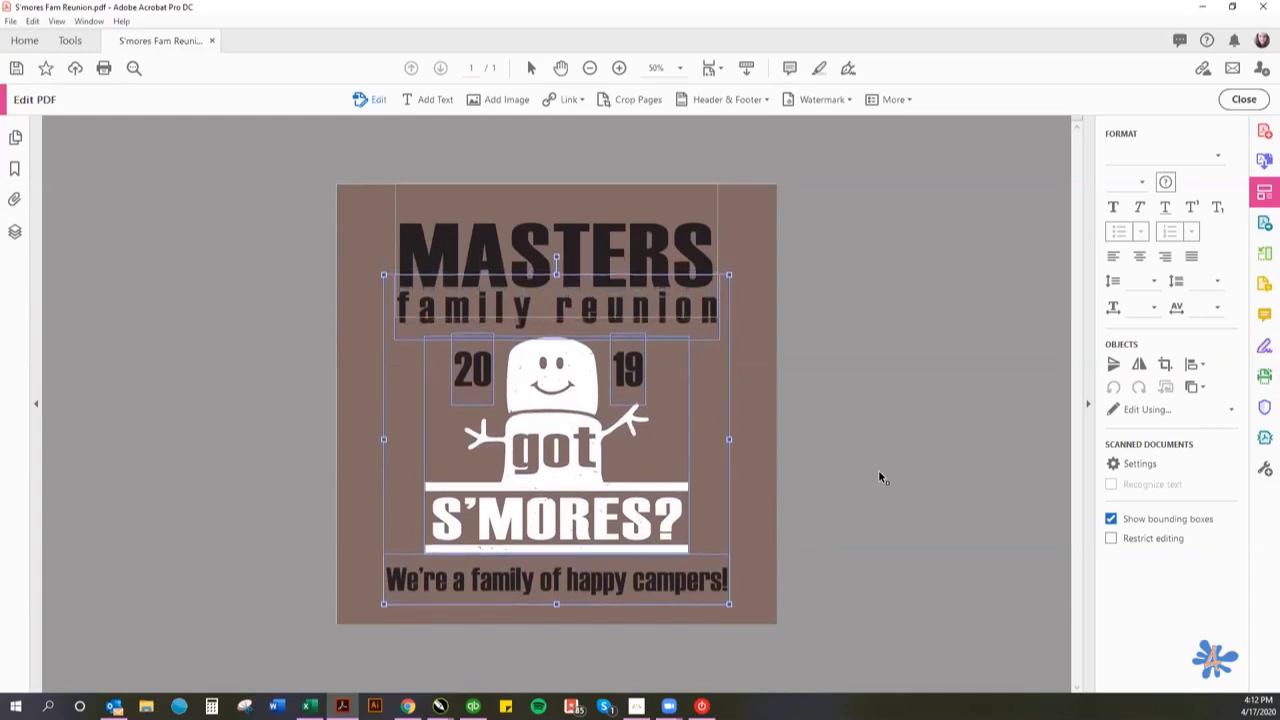
{"action": "key", "text": "Down"}
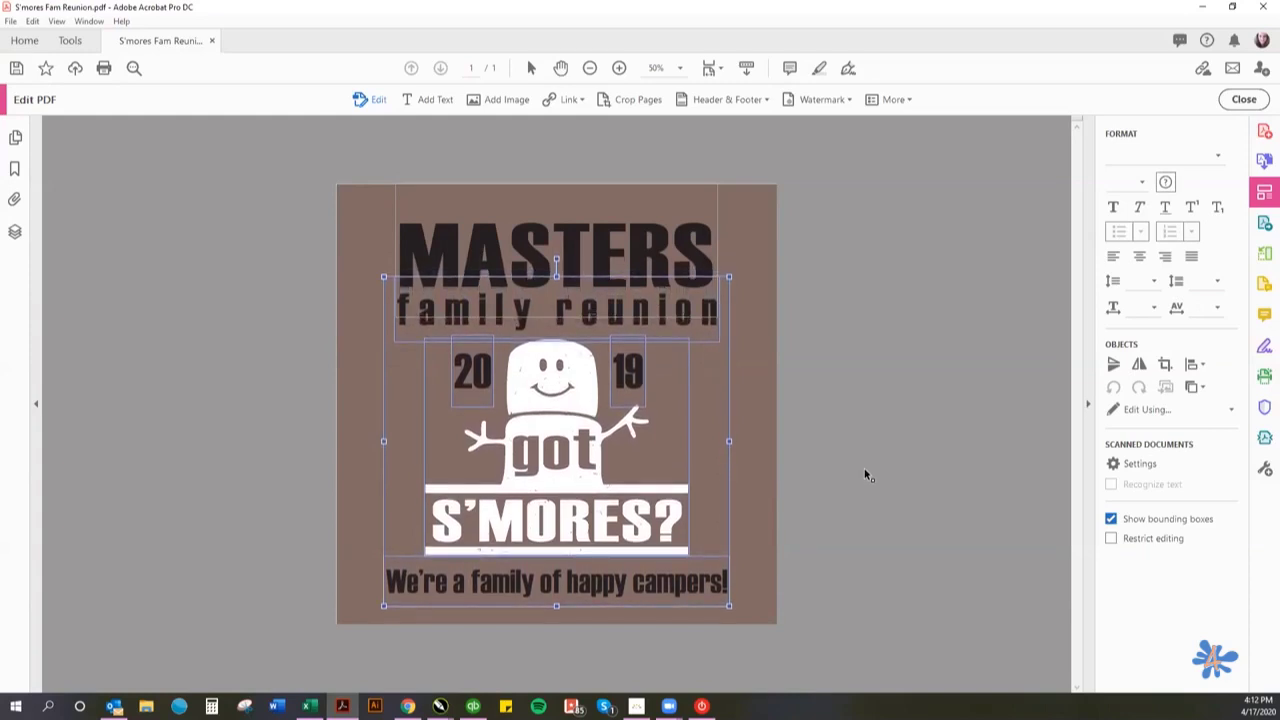
{"action": "left_click", "coordinate": [869, 455]}
{"action": "left_click", "coordinate": [1244, 99]}
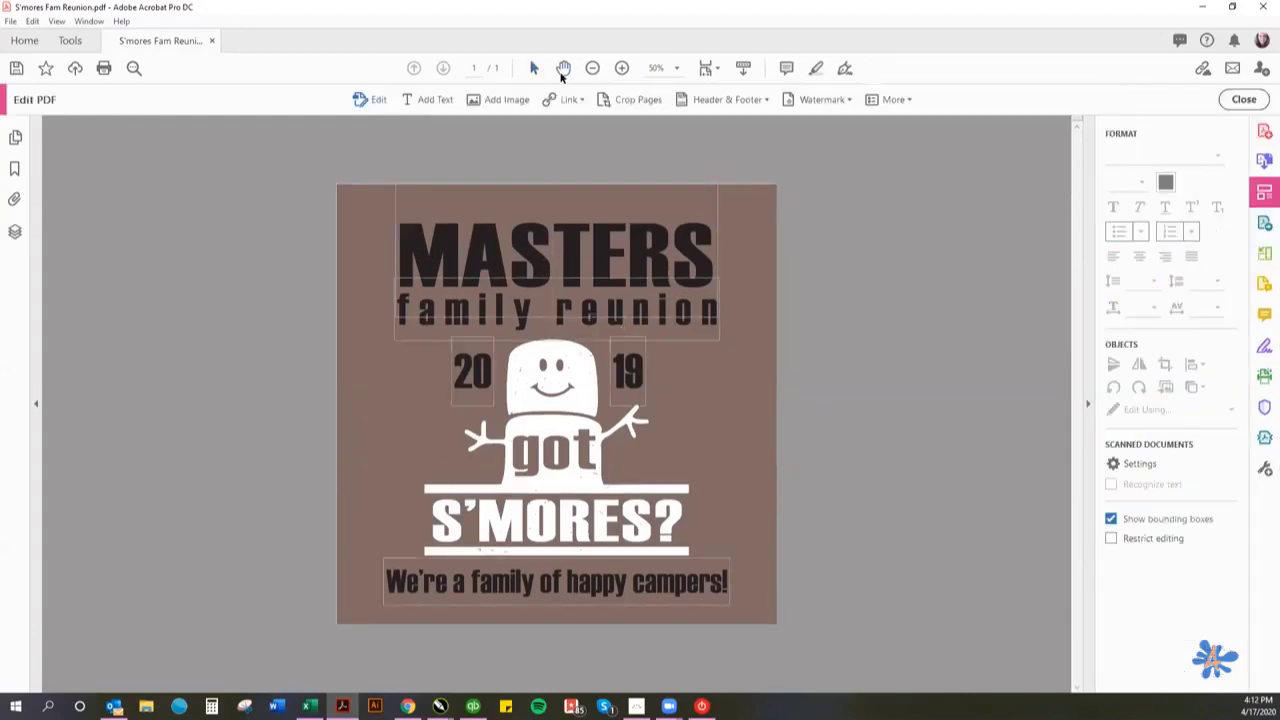
- Zoom in and change the marshmallow year's 19 to 20
{"action": "left_click", "coordinate": [621, 68]}
{"action": "left_click", "coordinate": [650, 355]}
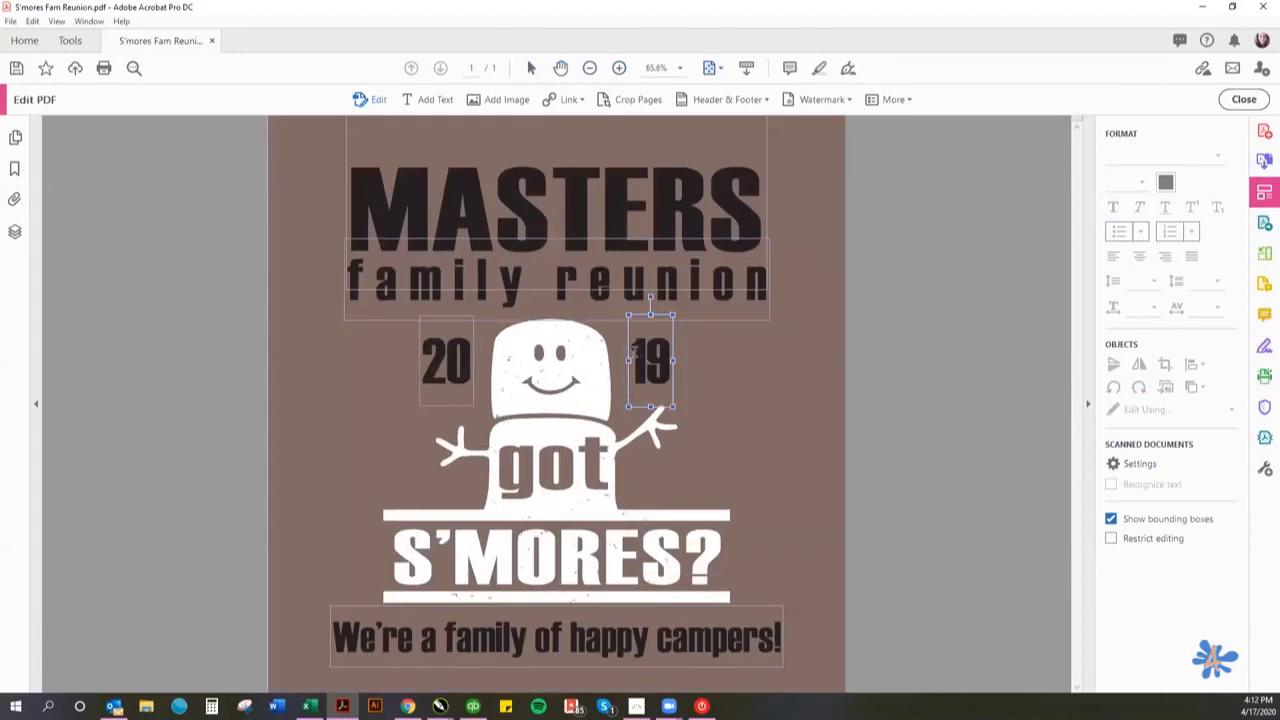
{"action": "left_click_drag", "start_coordinate": [652, 352], "coordinate": [662, 348]}
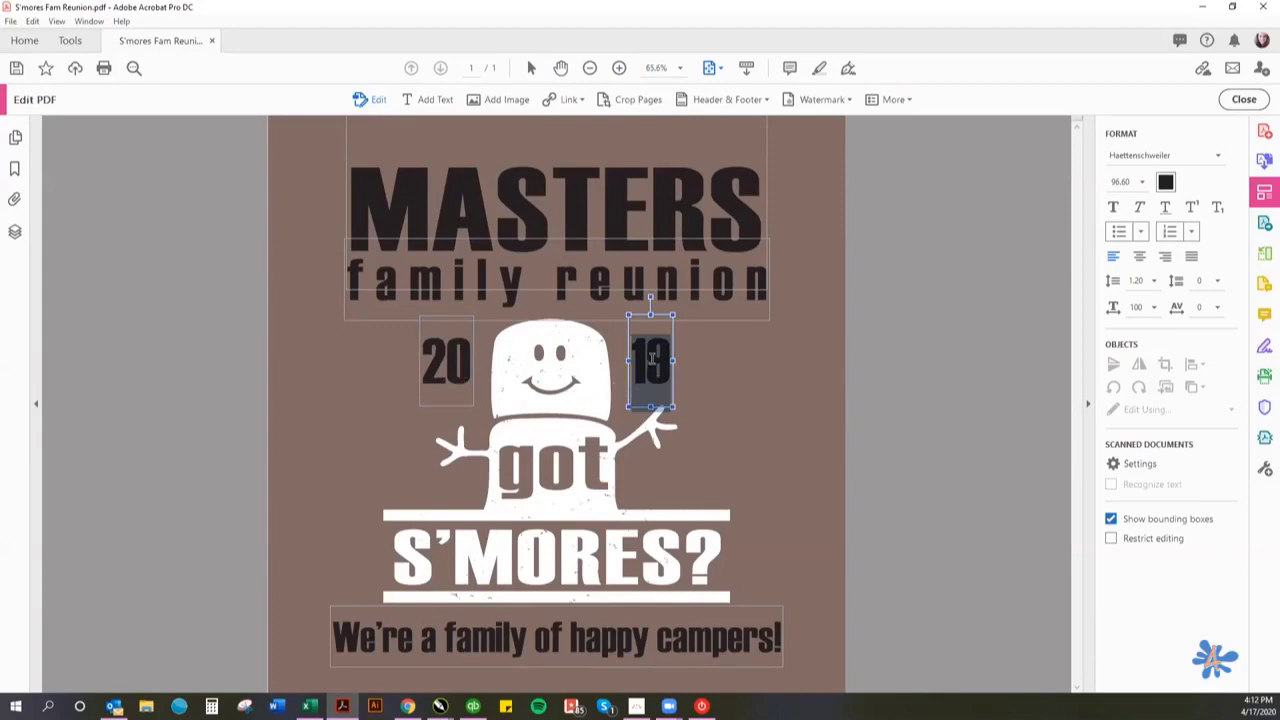
{"action": "type", "text": "20"}
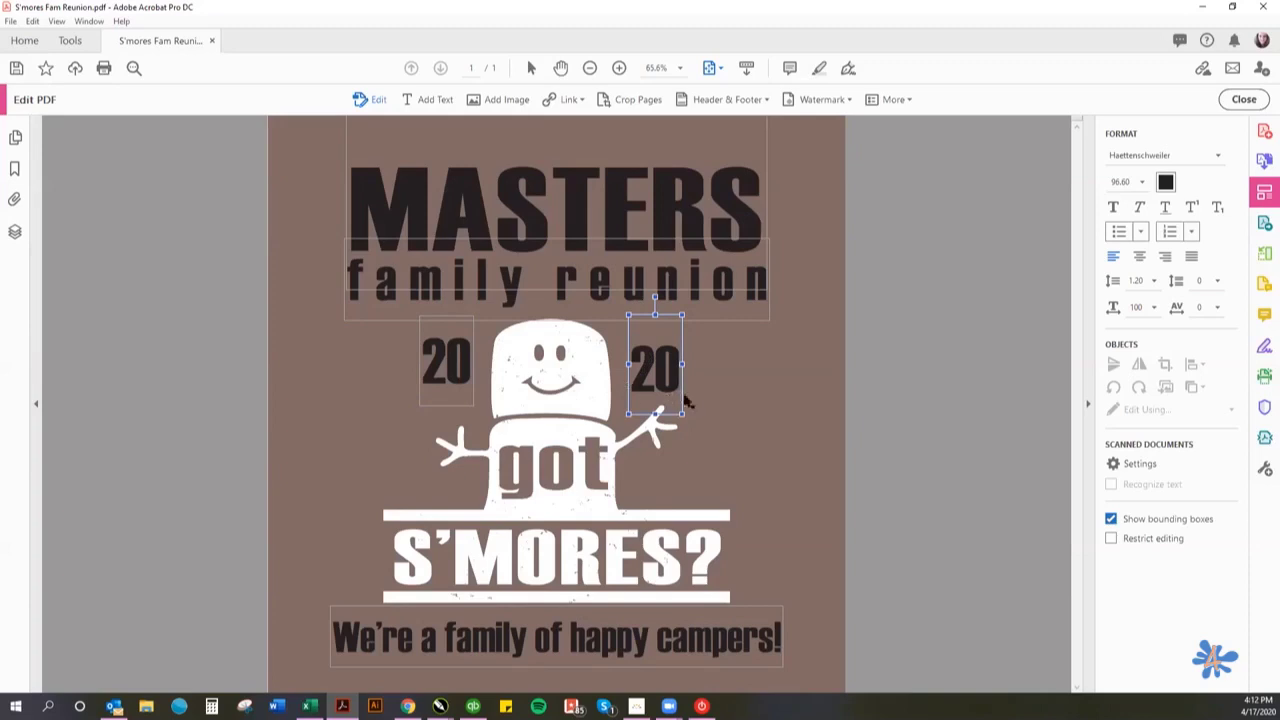
{"action": "left_click", "coordinate": [840, 378]}
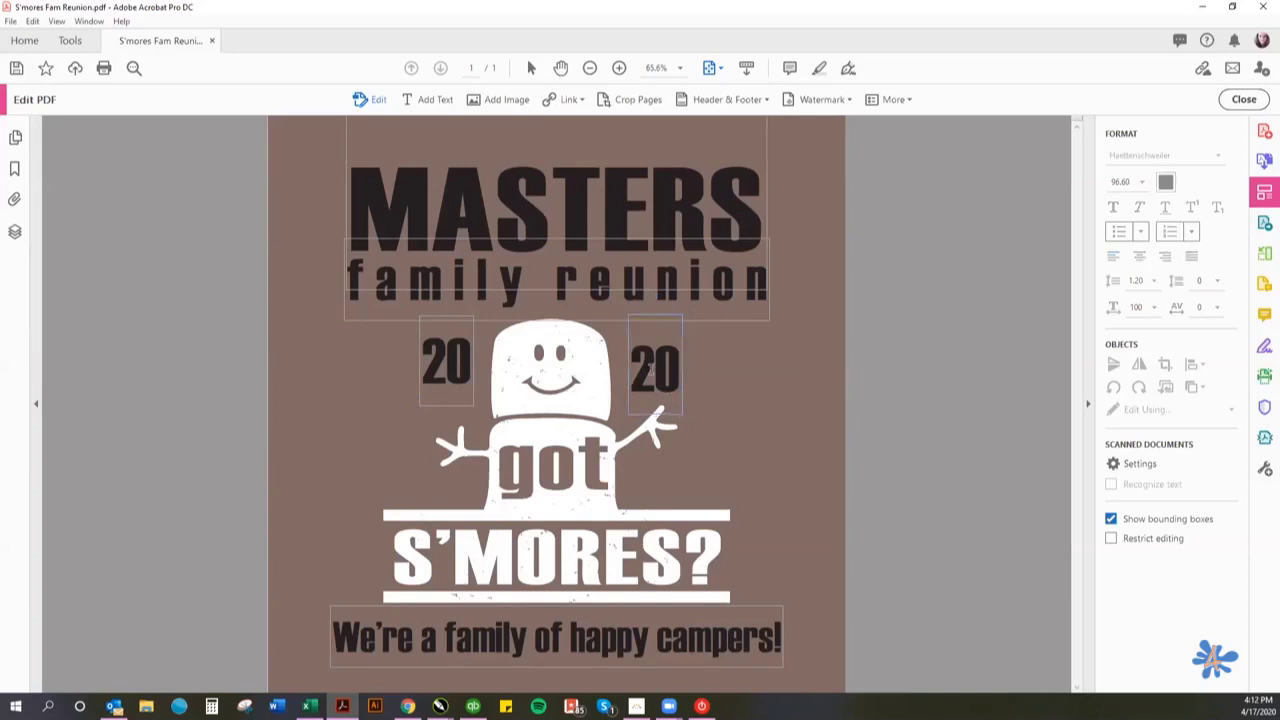
- Shift the right-hand 20 slightly up to level it with the left 20
{"action": "left_click", "coordinate": [652, 368]}
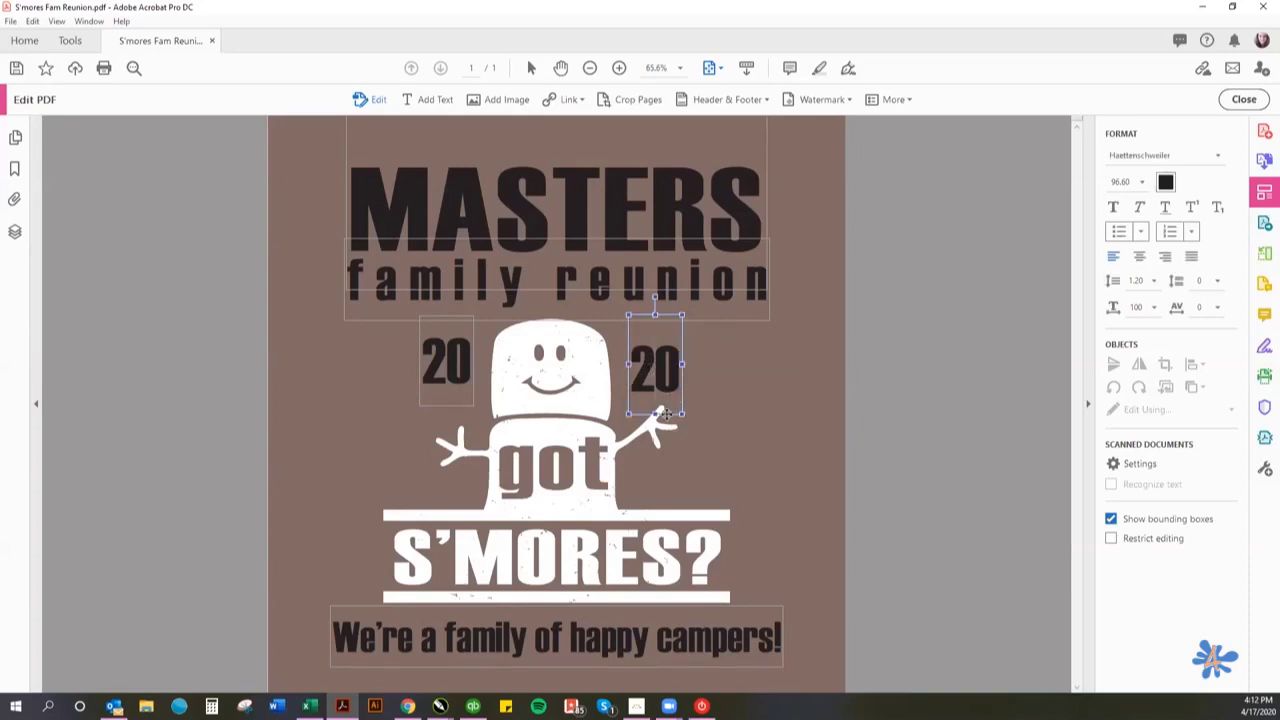
{"action": "left_click_drag", "start_coordinate": [666, 413], "coordinate": [667, 406]}
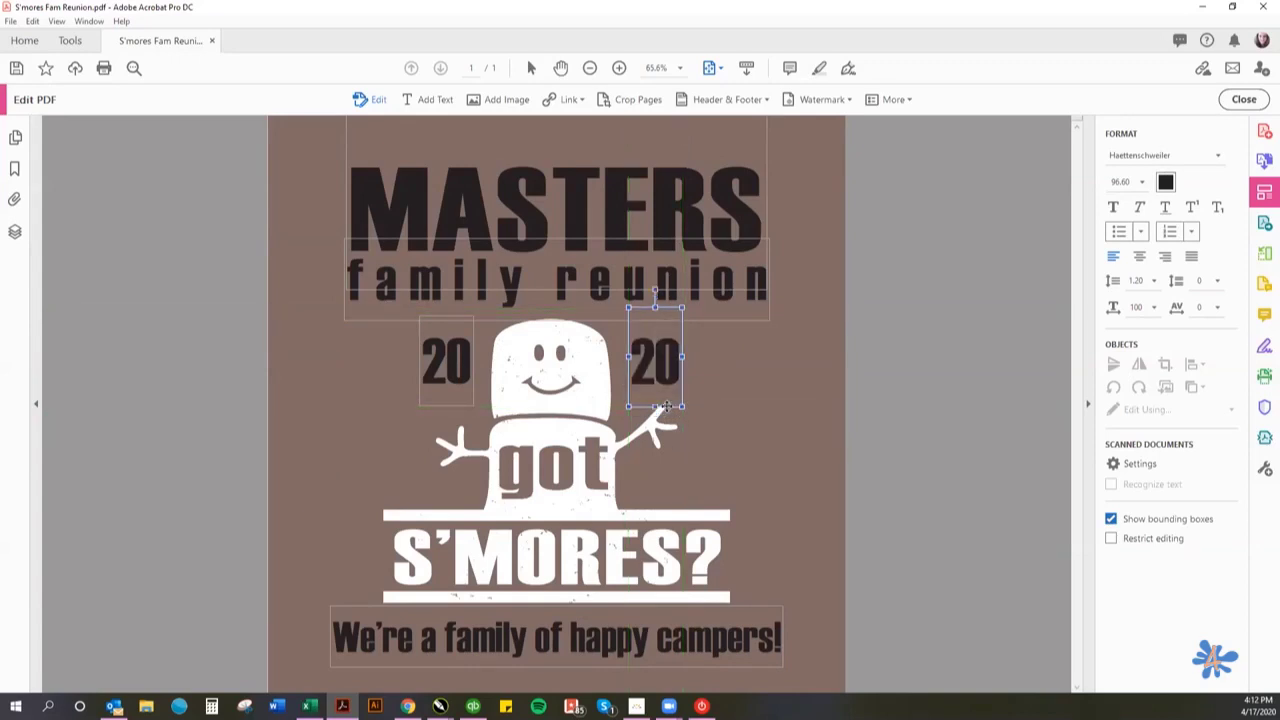
{"action": "left_click_drag", "start_coordinate": [666, 406], "coordinate": [666, 407]}
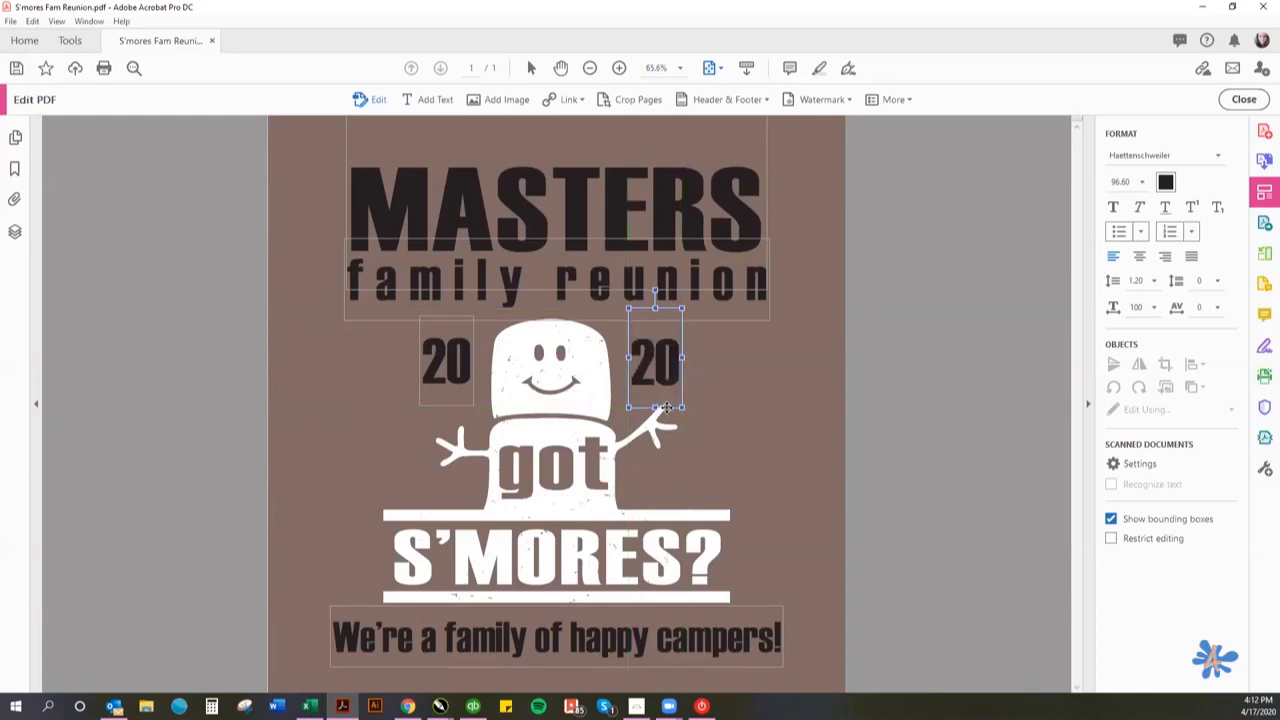
{"action": "left_click", "coordinate": [886, 395]}
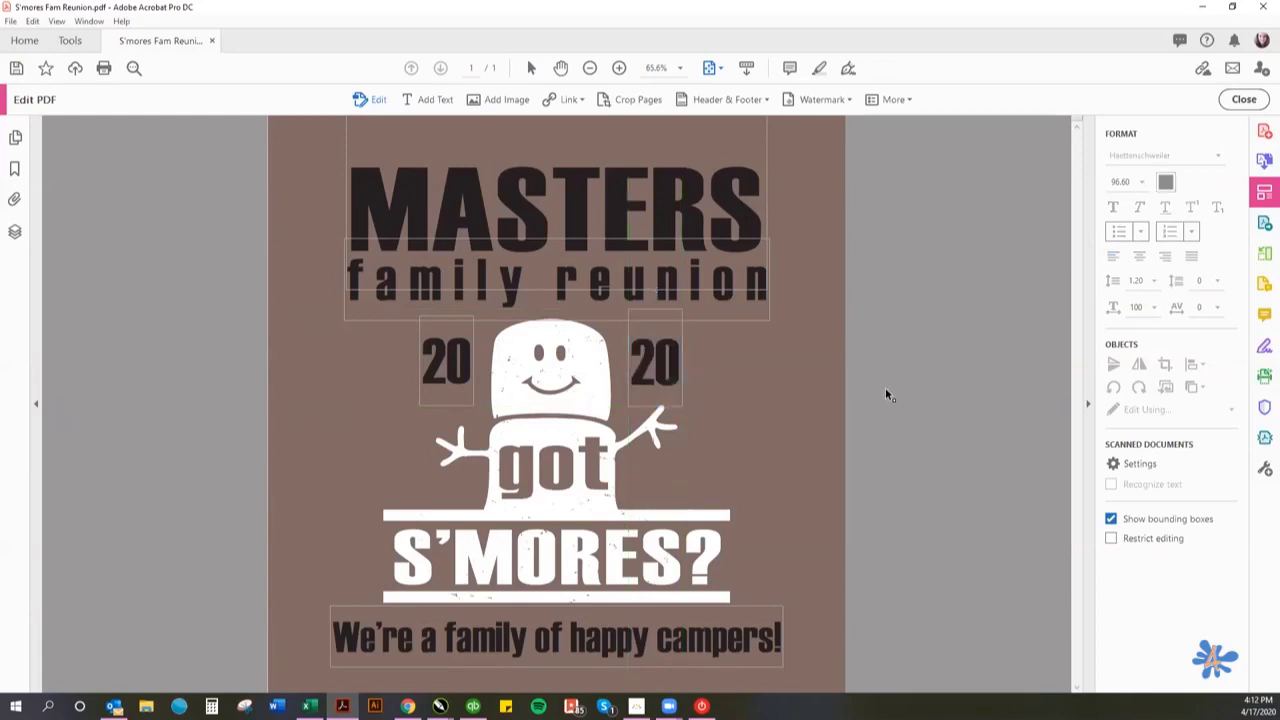
{"action": "left_click", "coordinate": [636, 409]}
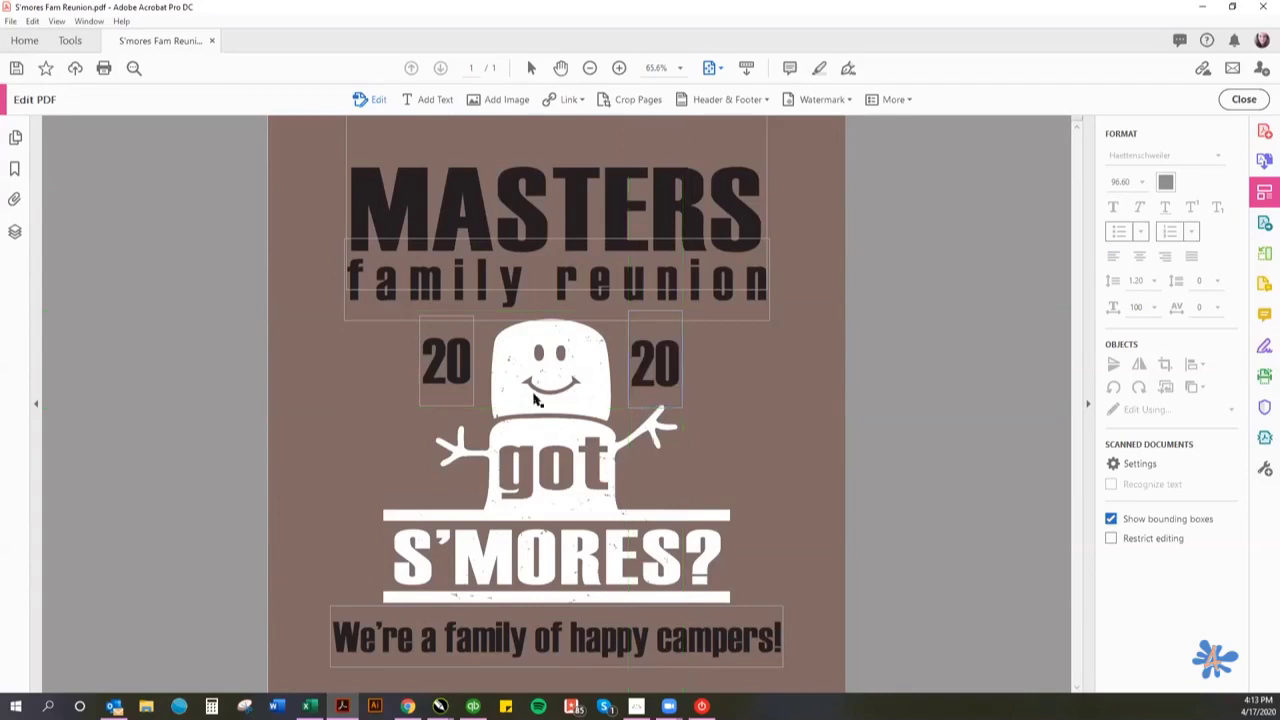